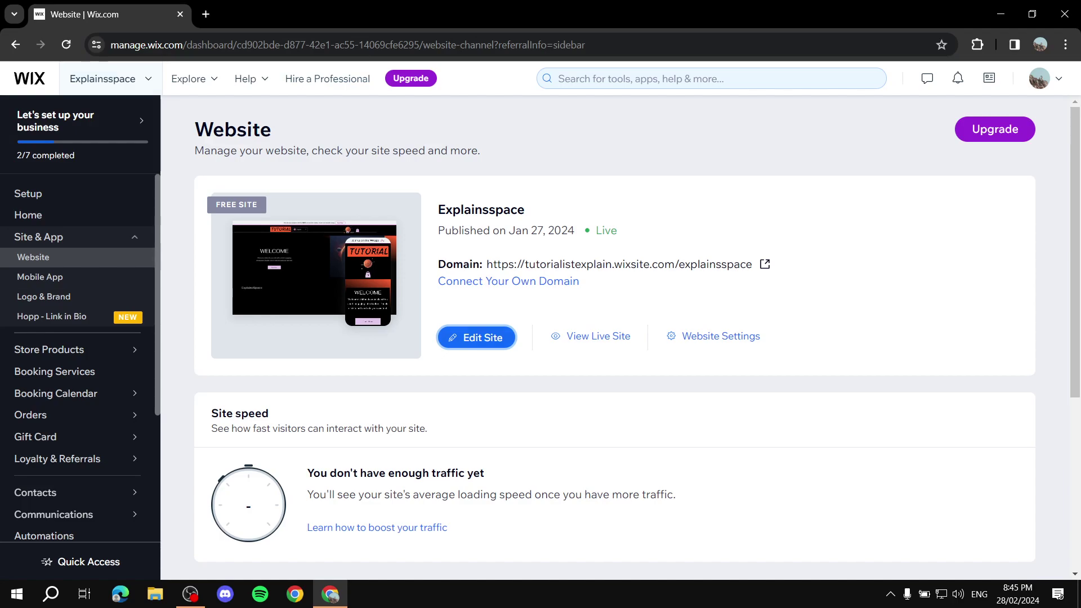
Open the Explainsspace site for editing and add a blank section between the Welcome section and the footer
{"action": "left_click", "coordinate": [477, 337]}
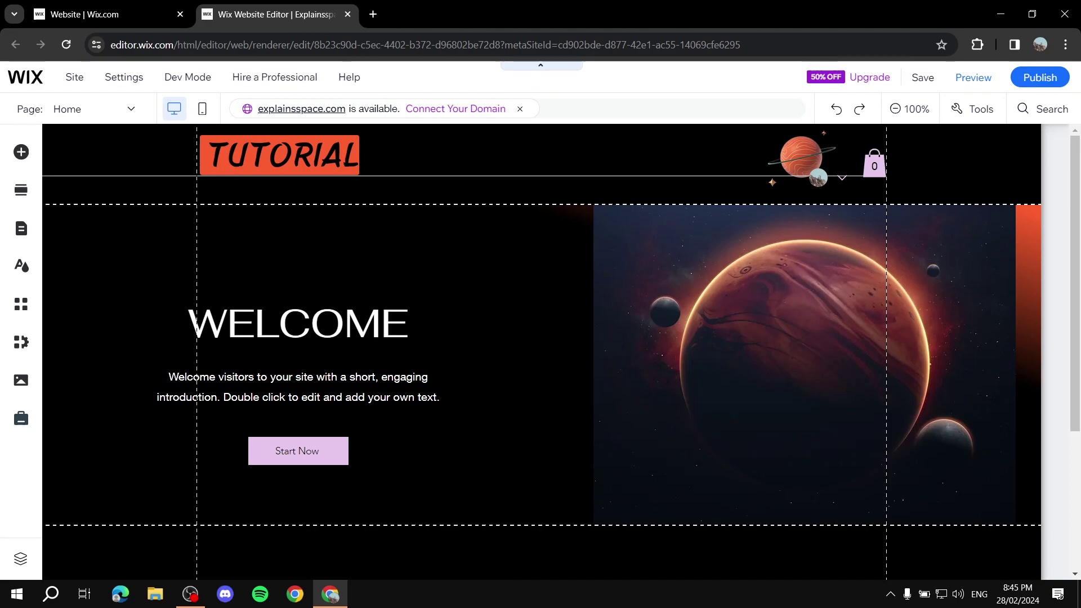
{"action": "scroll", "coordinate": [542, 352], "scroll_direction": "down", "scroll_amount": 4}
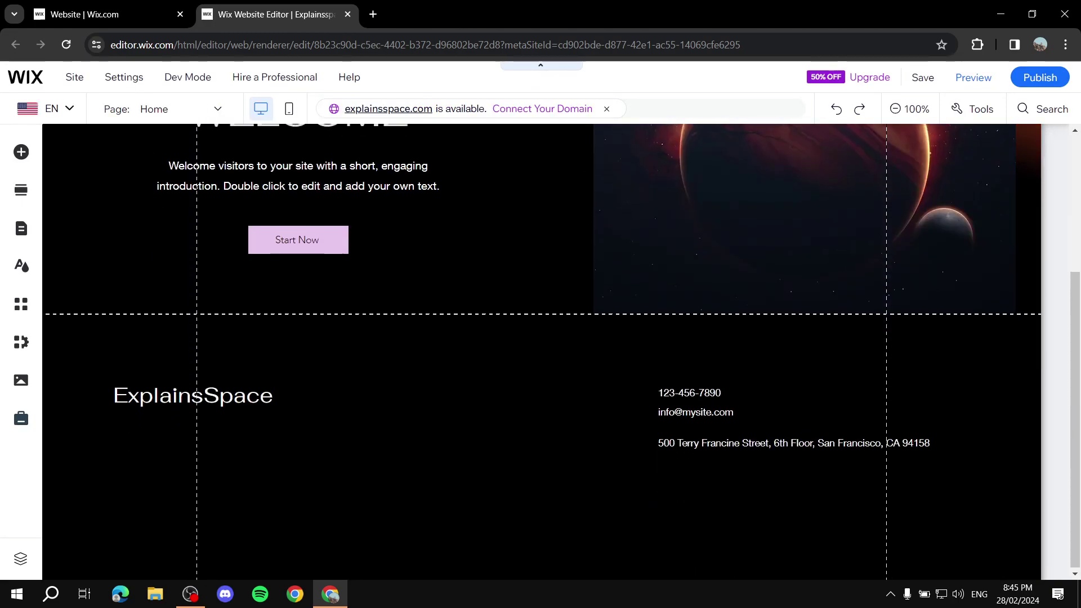
{"action": "scroll", "coordinate": [541, 351], "scroll_direction": "up", "scroll_amount": 1}
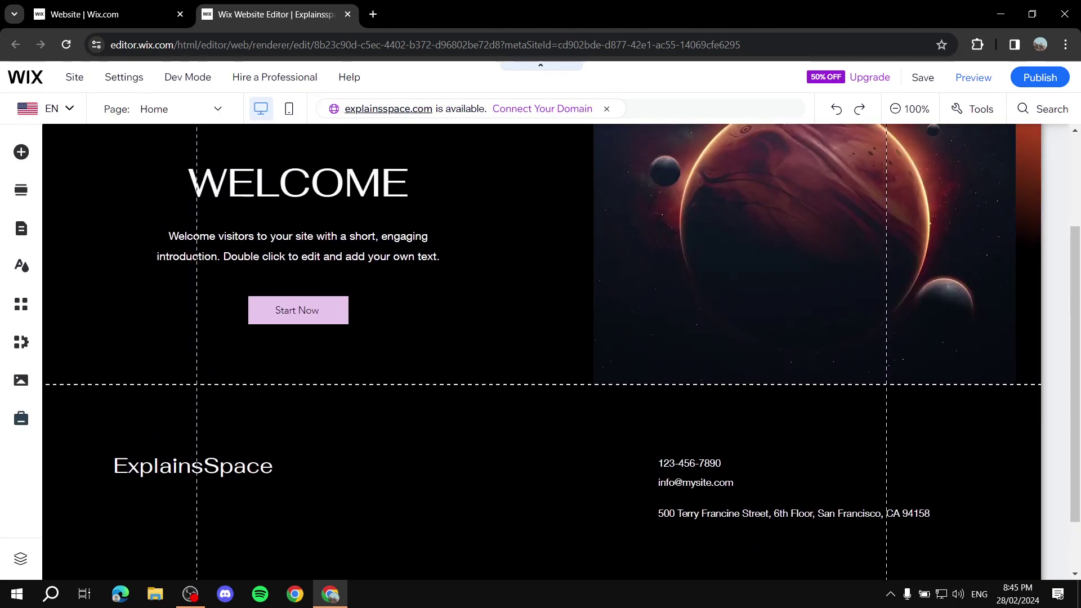
{"action": "scroll", "coordinate": [542, 351], "scroll_direction": "down", "scroll_amount": 1}
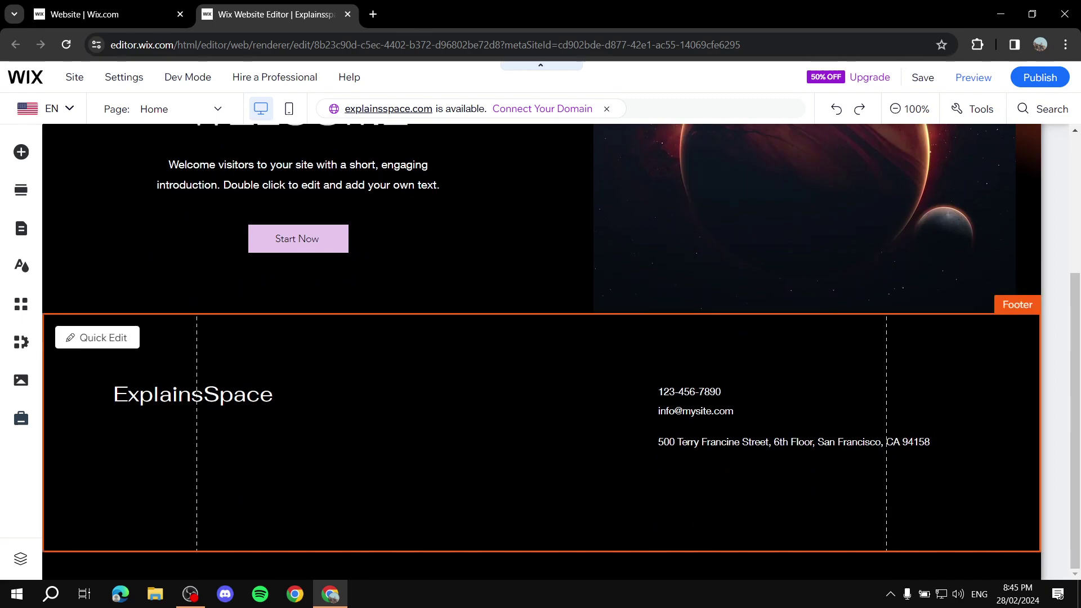
{"action": "scroll", "coordinate": [541, 349], "scroll_direction": "up", "scroll_amount": 2}
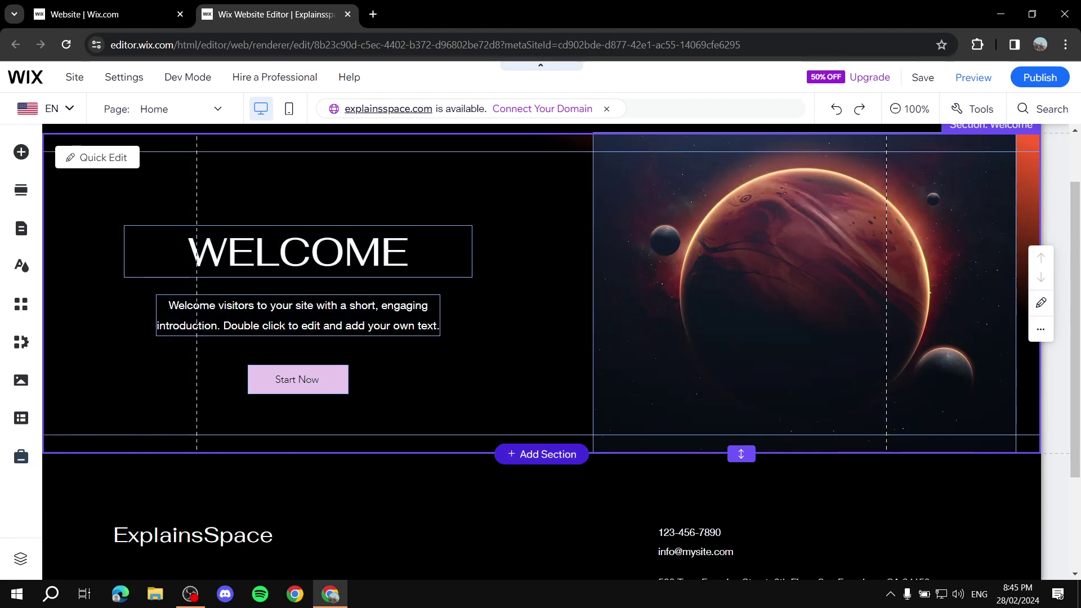
{"action": "left_click", "coordinate": [541, 454]}
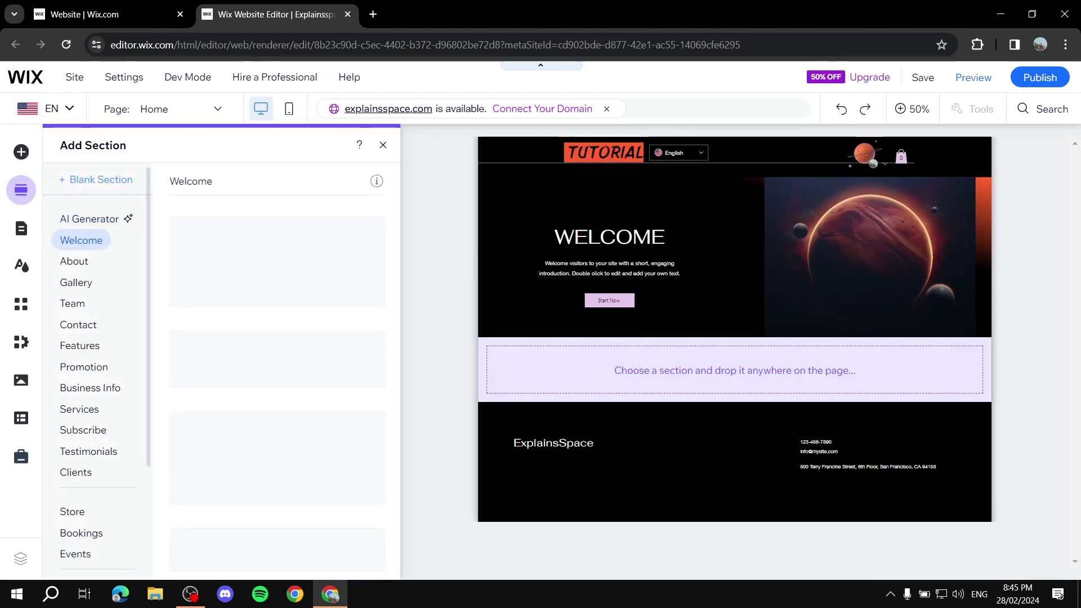
{"action": "left_click", "coordinate": [95, 180]}
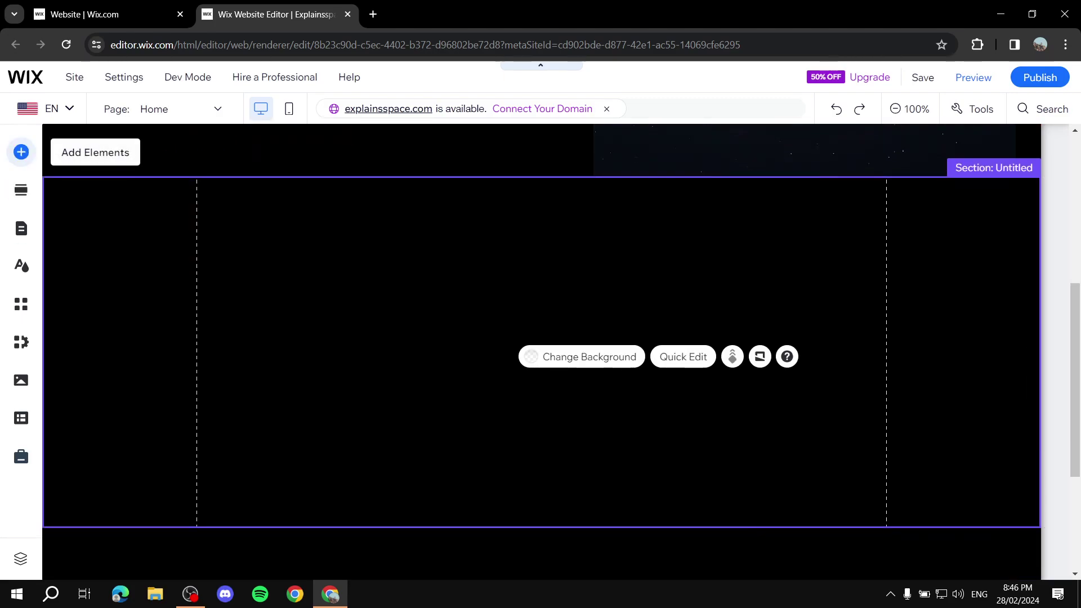
Add the dark rectangular container box to the new blank section
{"action": "left_click", "coordinate": [21, 152]}
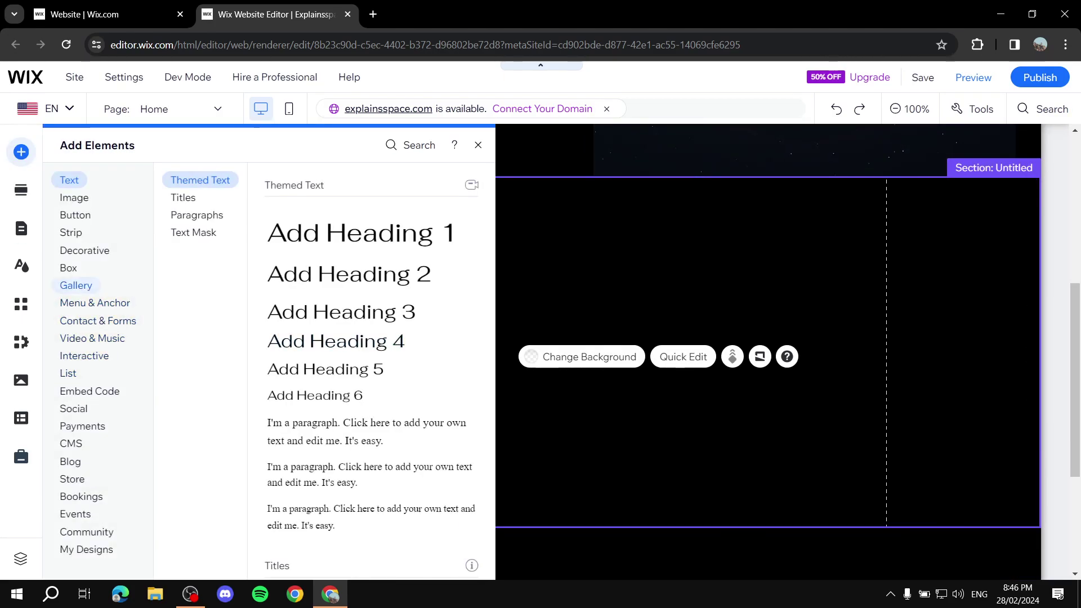
{"action": "left_click", "coordinate": [68, 268]}
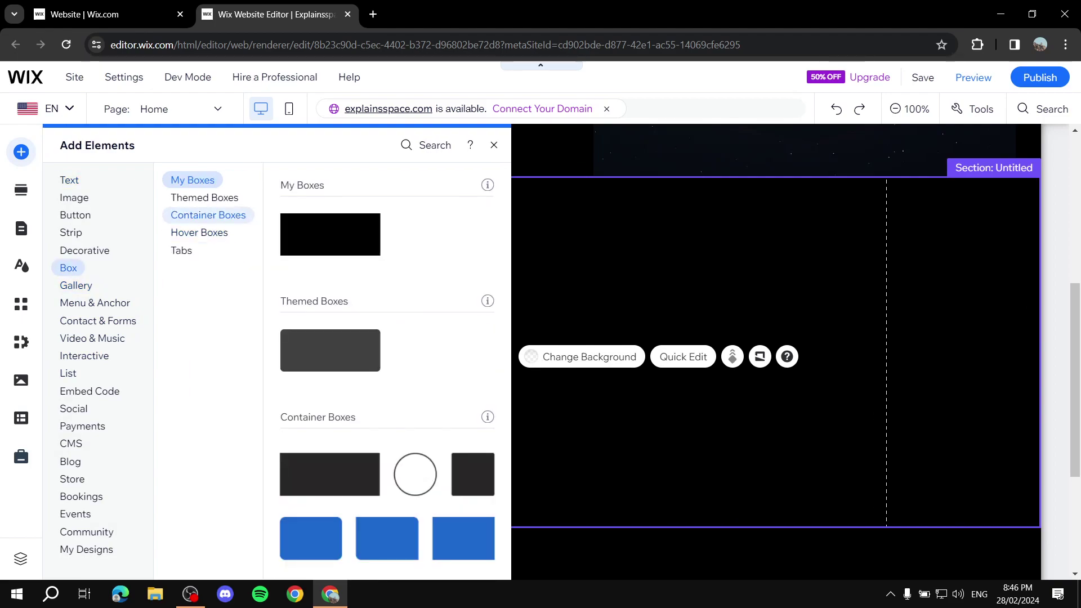
{"action": "left_click", "coordinate": [208, 215]}
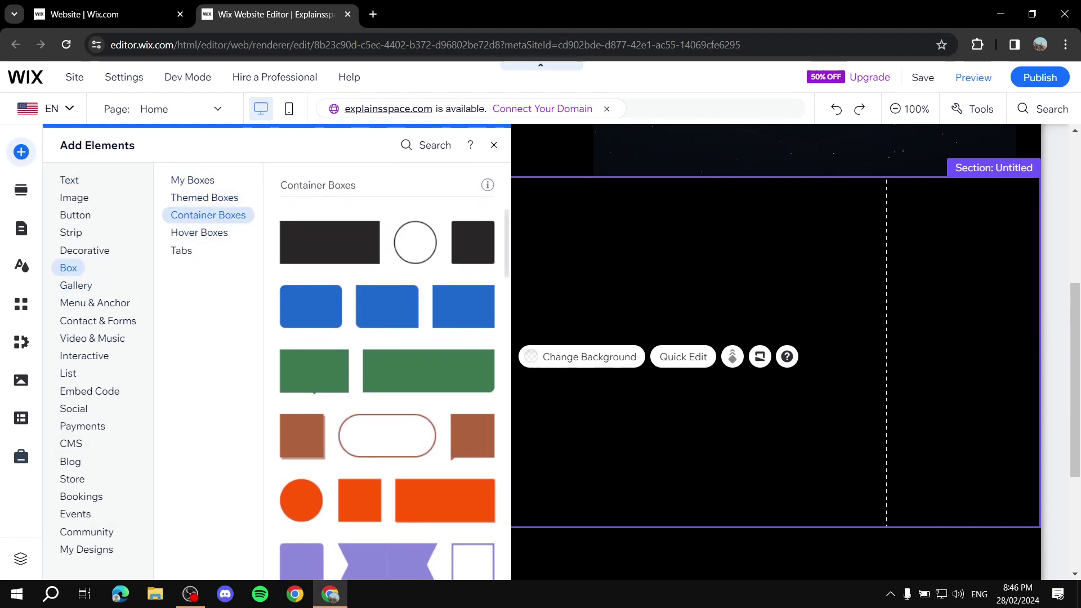
{"action": "left_click_drag", "start_coordinate": [330, 242], "coordinate": [540, 354]}
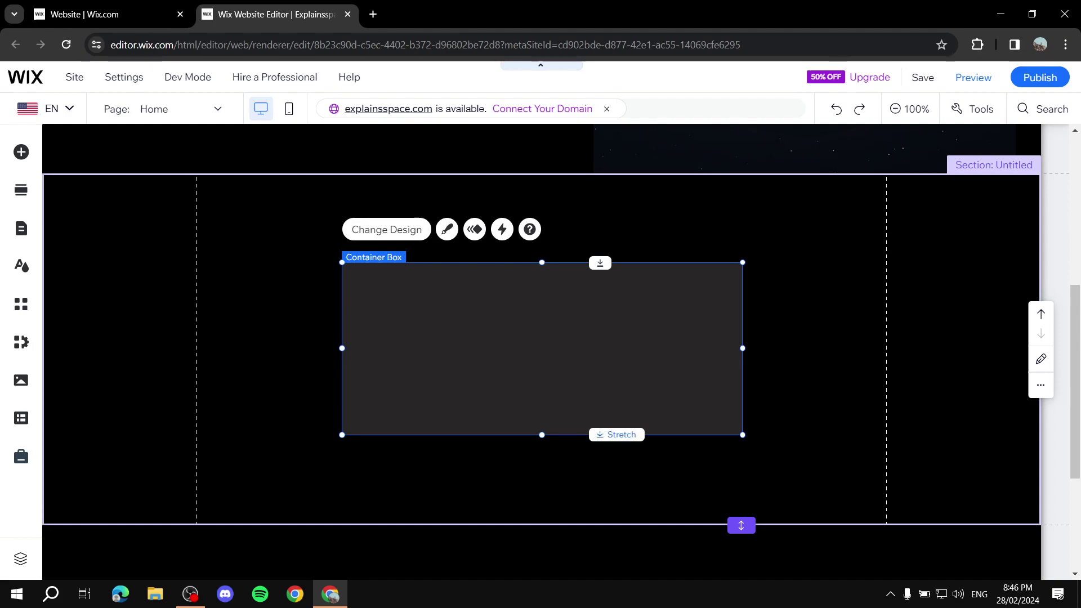
Enlarge the container box to about 606 by 341 and center it in the section
{"action": "left_click_drag", "start_coordinate": [599, 435], "coordinate": [600, 469]}
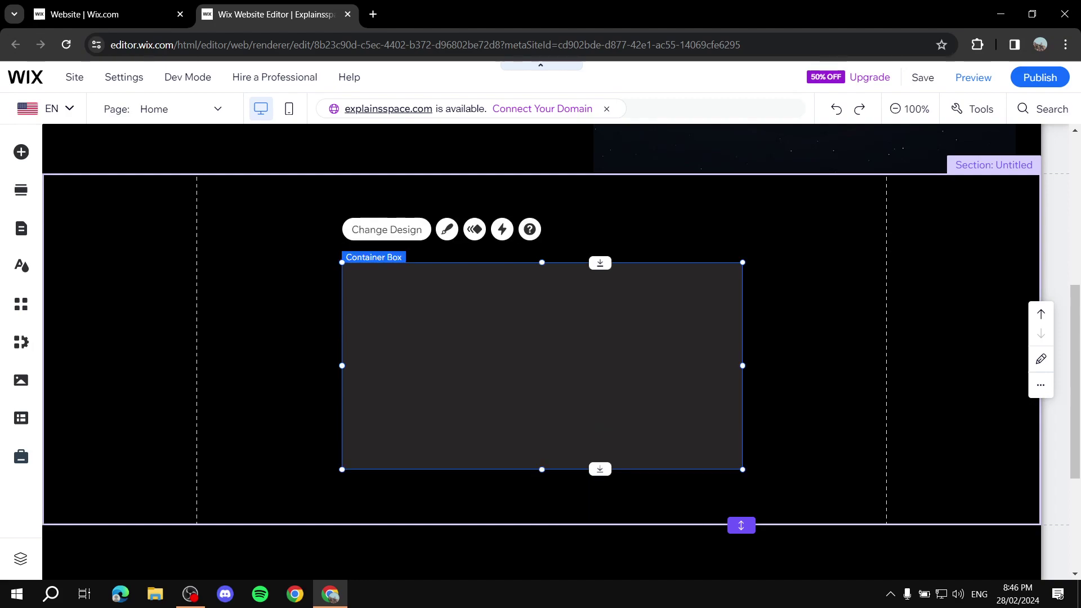
{"action": "left_click_drag", "start_coordinate": [568, 383], "coordinate": [542, 349]}
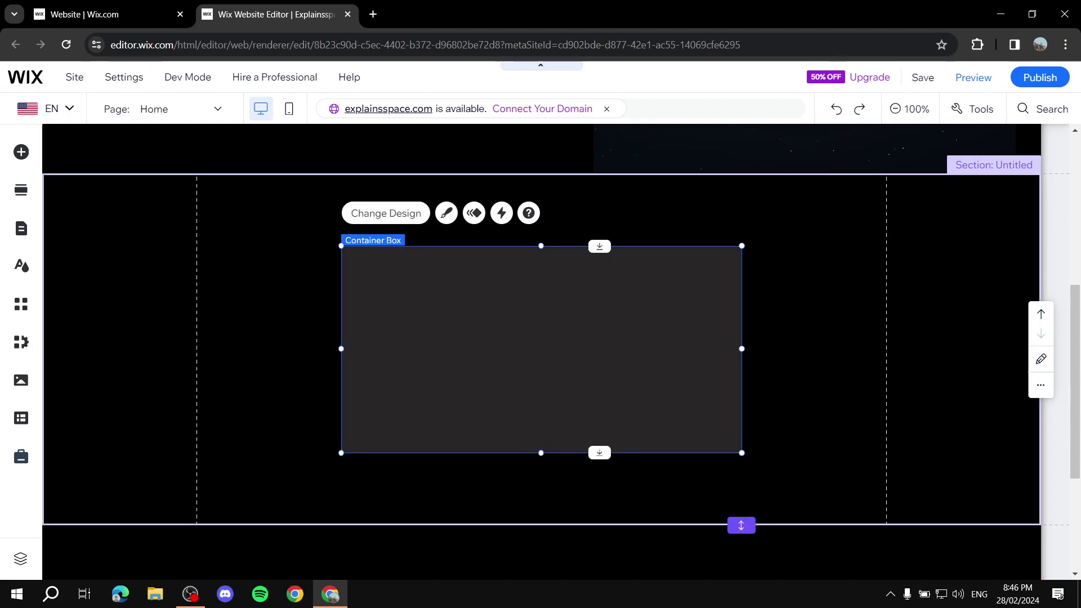
{"action": "left_click_drag", "start_coordinate": [742, 452], "coordinate": [770, 485]}
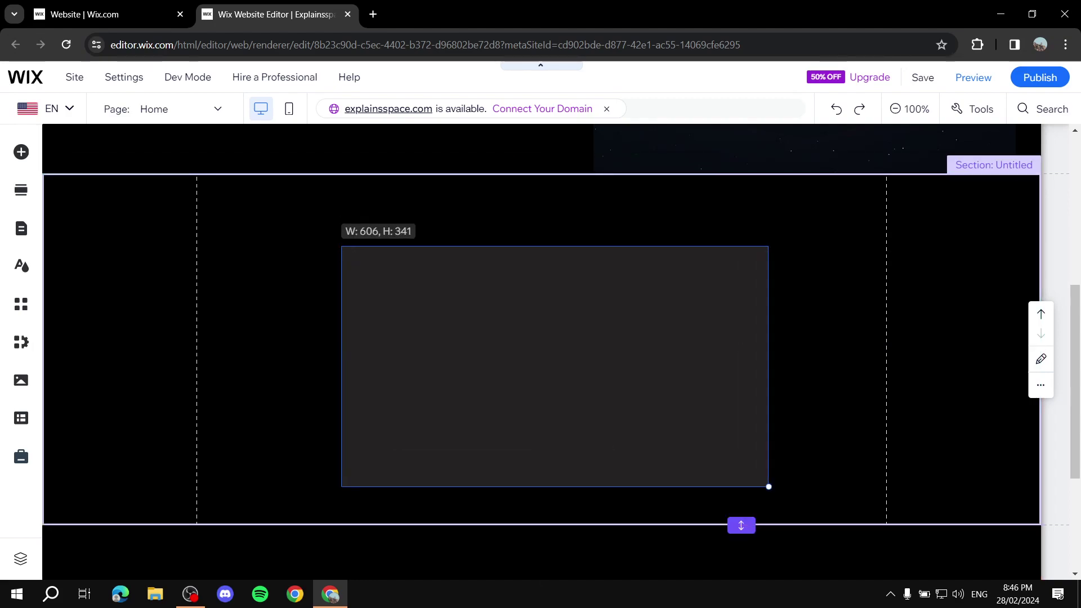
{"action": "left_click_drag", "start_coordinate": [555, 365], "coordinate": [541, 349]}
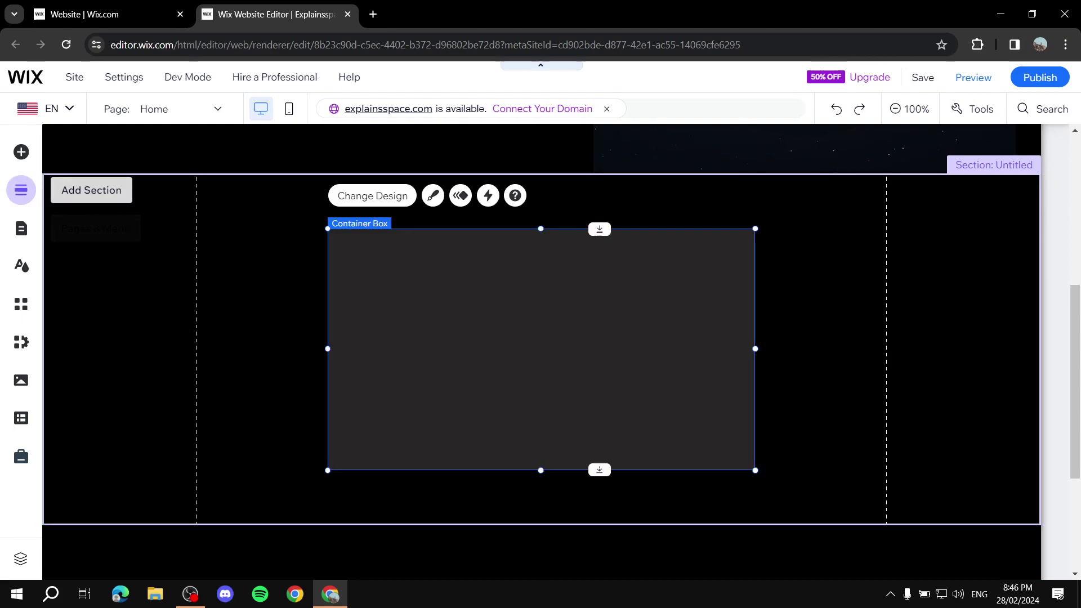
Add a Heading 4 themed text and place it centered near the upper edge of the container box
{"action": "left_click", "coordinate": [21, 190]}
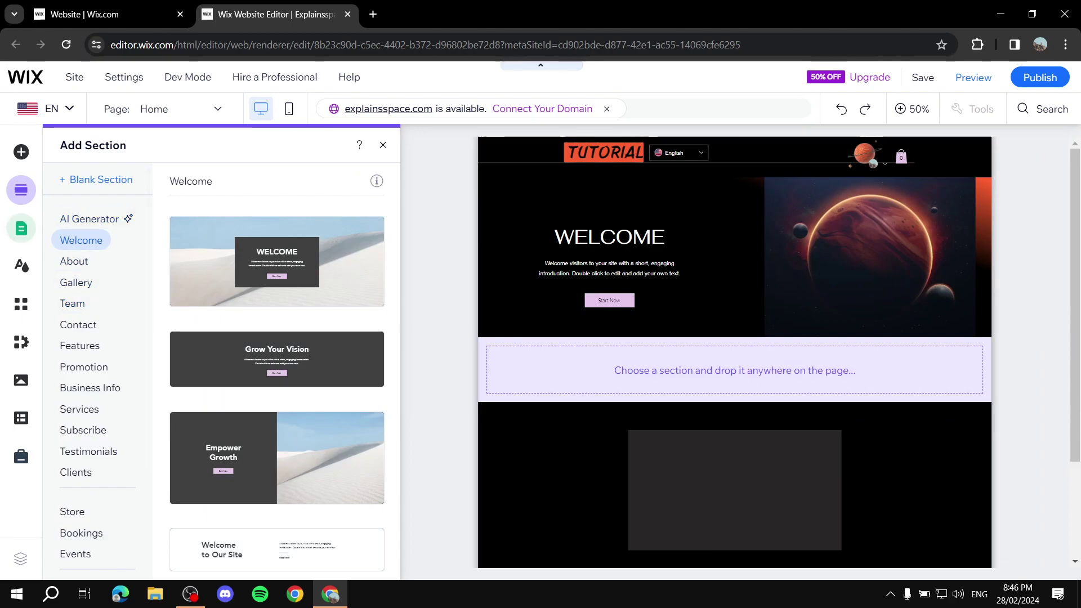
{"action": "left_click", "coordinate": [21, 152]}
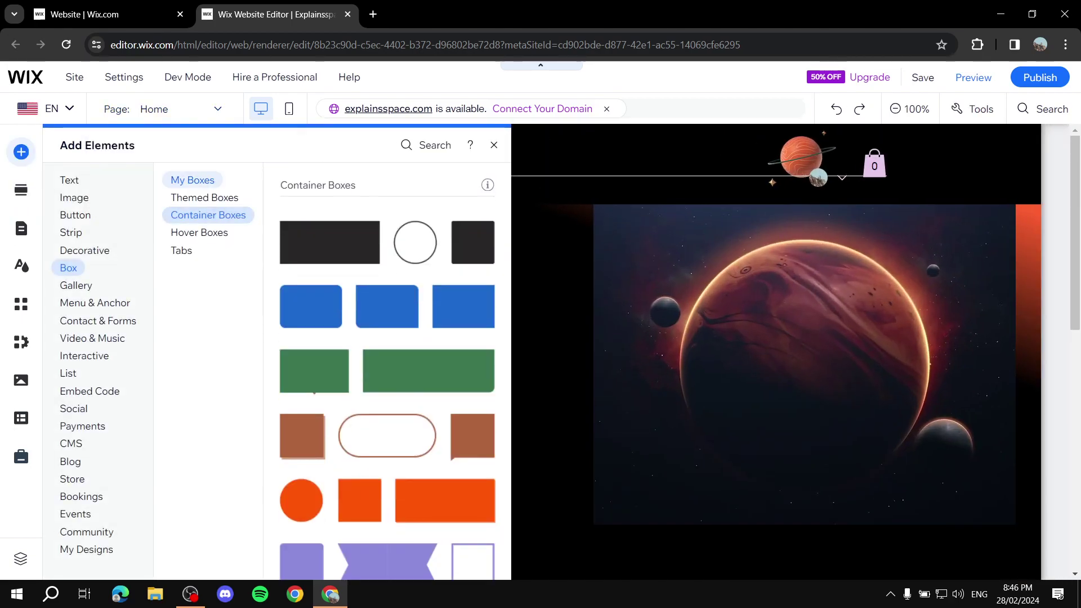
{"action": "left_click", "coordinate": [68, 179]}
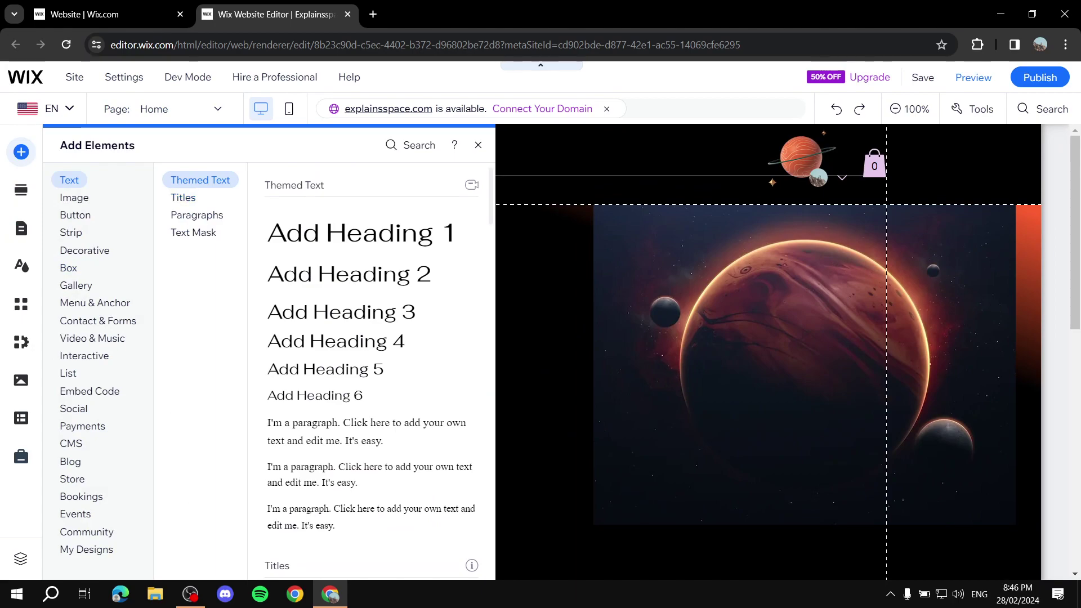
{"action": "scroll", "coordinate": [372, 366], "scroll_direction": "down", "scroll_amount": 3}
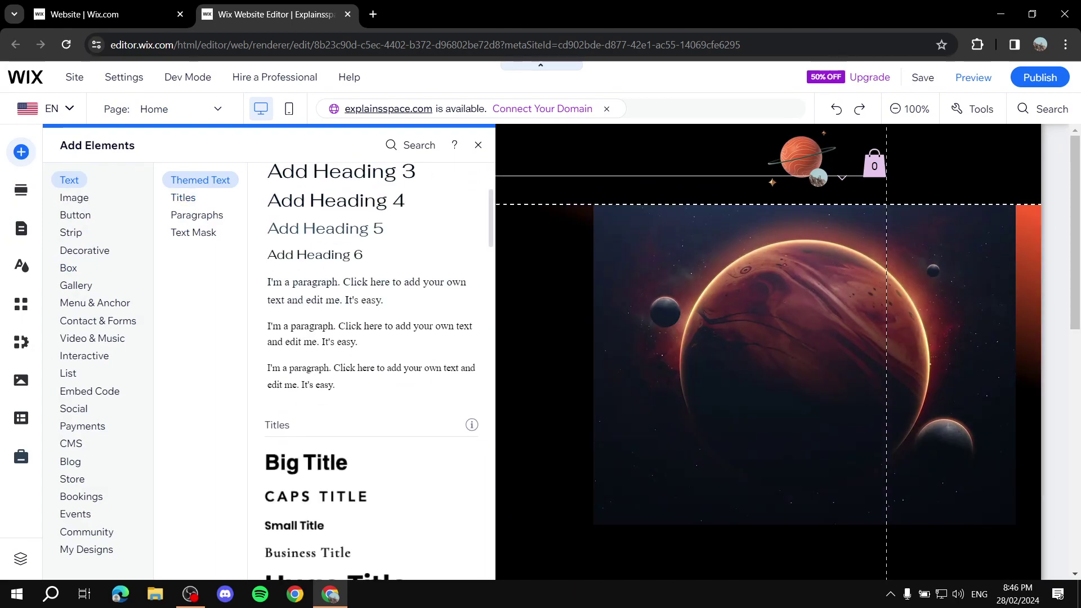
{"action": "left_click", "coordinate": [336, 200]}
{"action": "left_click_drag", "start_coordinate": [563, 367], "coordinate": [554, 579]}
{"action": "left_click_drag", "start_coordinate": [644, 577], "coordinate": [653, 338]}
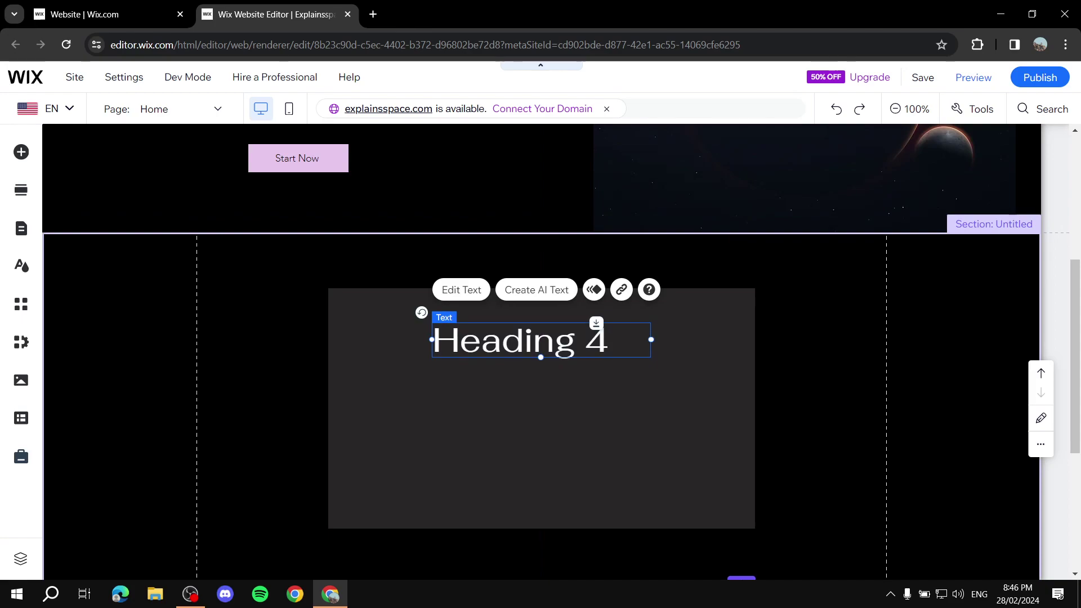
Center-align the heading in the container box and replace its text with "Shop Now"
{"action": "left_click", "coordinate": [460, 290]}
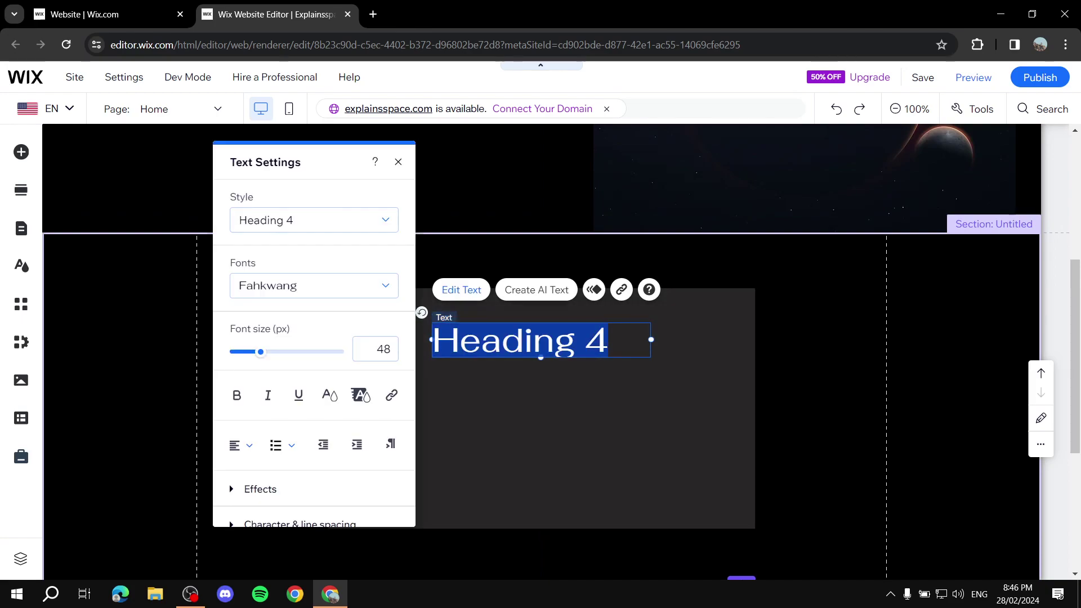
{"action": "left_click", "coordinate": [241, 446]}
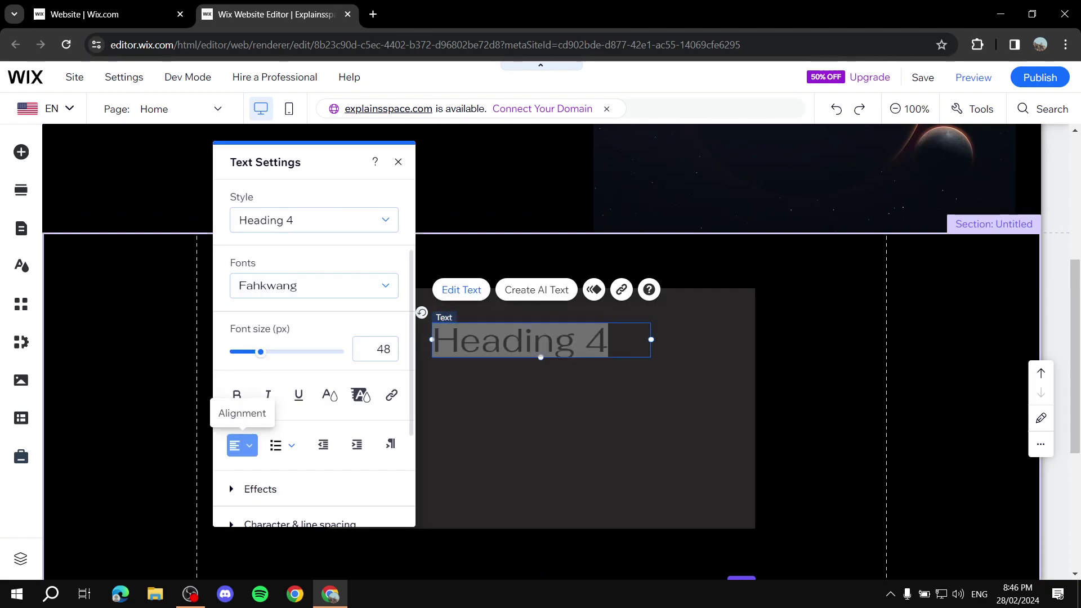
{"action": "left_click", "coordinate": [247, 467]}
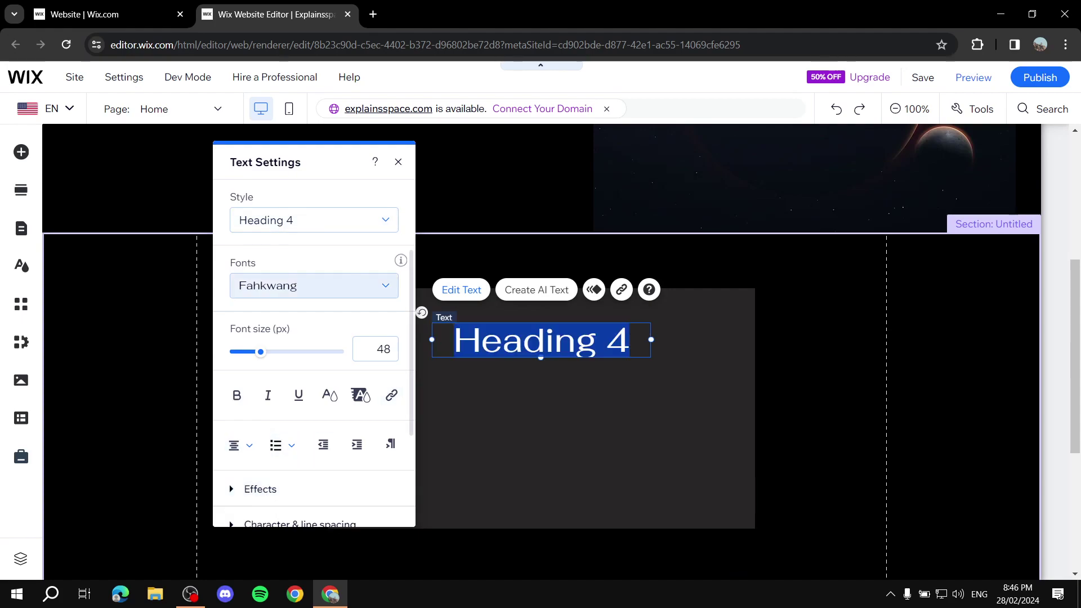
{"action": "left_click", "coordinate": [544, 340]}
{"action": "double_click", "coordinate": [544, 341]}
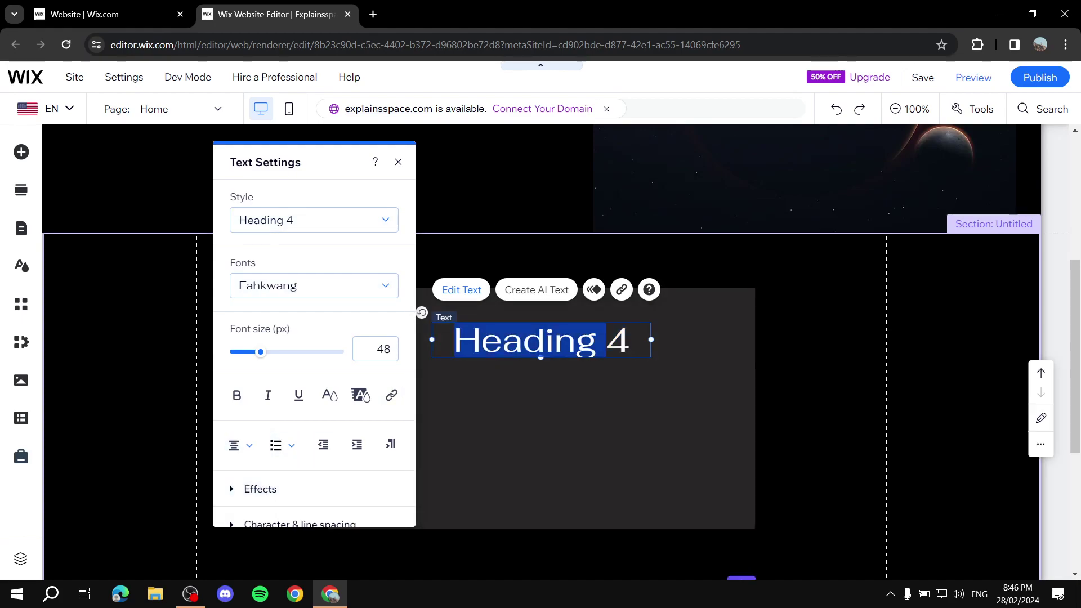
{"action": "triple_click", "coordinate": [544, 341]}
{"action": "type", "text": "Shop Now"}
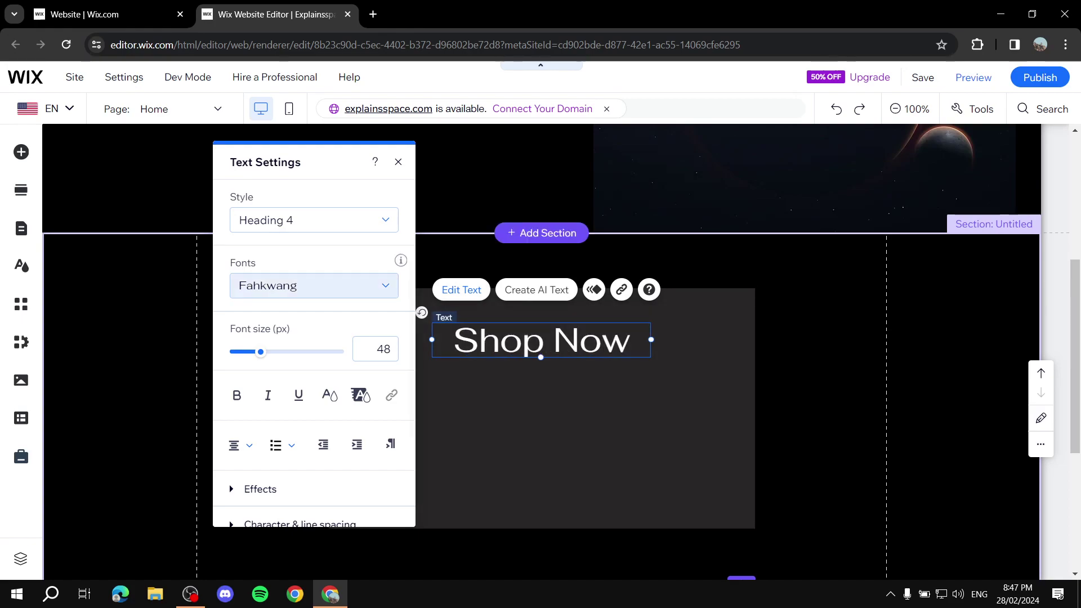
{"action": "left_click", "coordinate": [309, 286]}
{"action": "scroll", "coordinate": [343, 399], "scroll_direction": "up", "scroll_amount": 9}
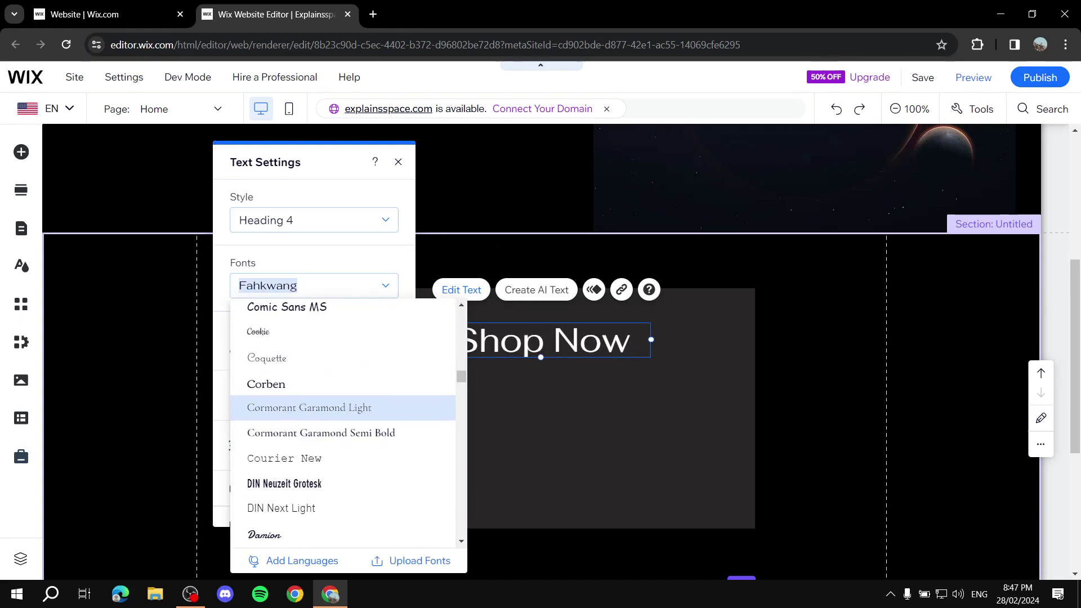
{"action": "scroll", "coordinate": [344, 406], "scroll_direction": "up", "scroll_amount": 10}
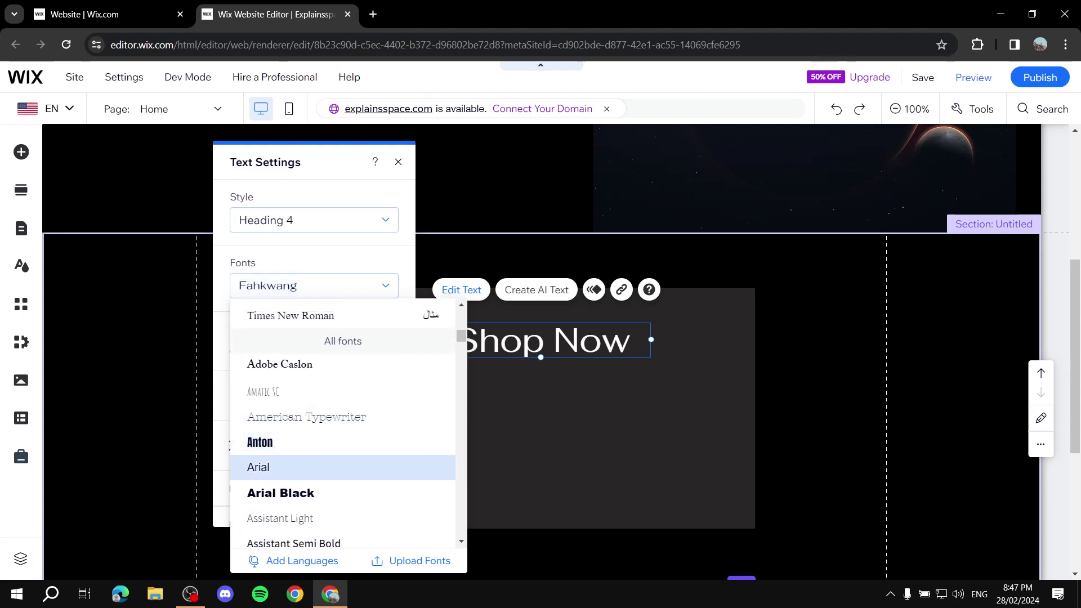
{"action": "left_click", "coordinate": [259, 467]}
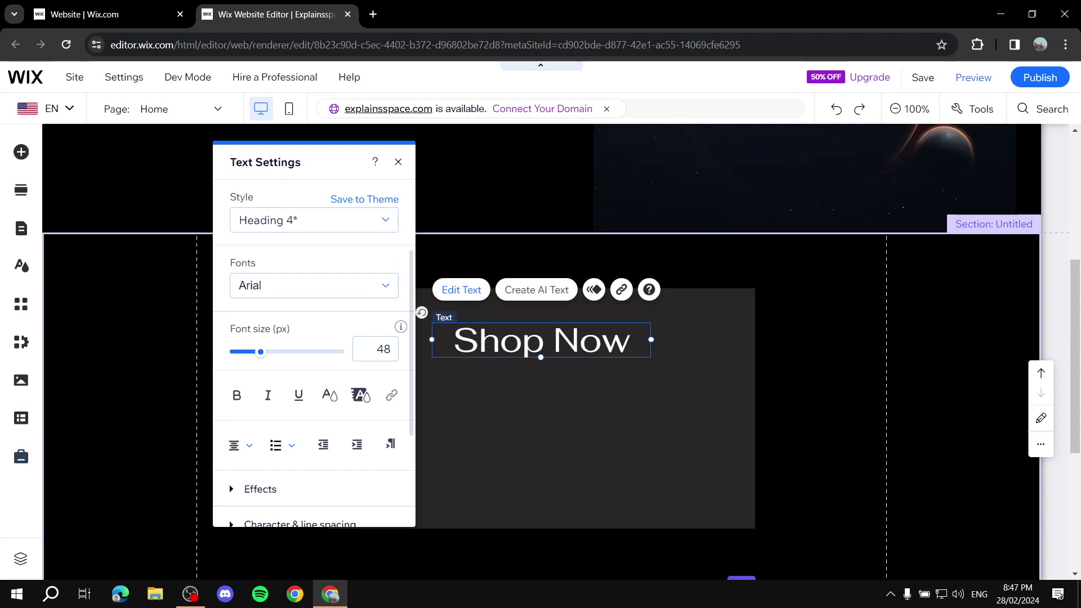
{"action": "key", "text": "ctrl+z"}
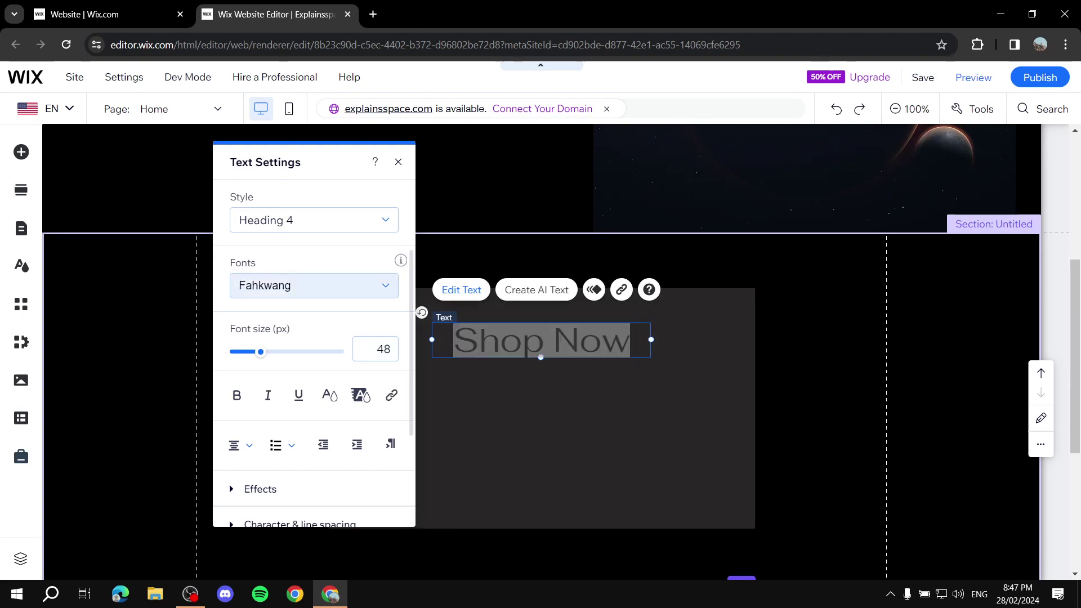
Set the font of the whole "Shop Now" heading to Arial
{"action": "left_click", "coordinate": [310, 286]}
{"action": "scroll", "coordinate": [338, 394], "scroll_direction": "up", "scroll_amount": 5}
{"action": "scroll", "coordinate": [338, 393], "scroll_direction": "up", "scroll_amount": 4}
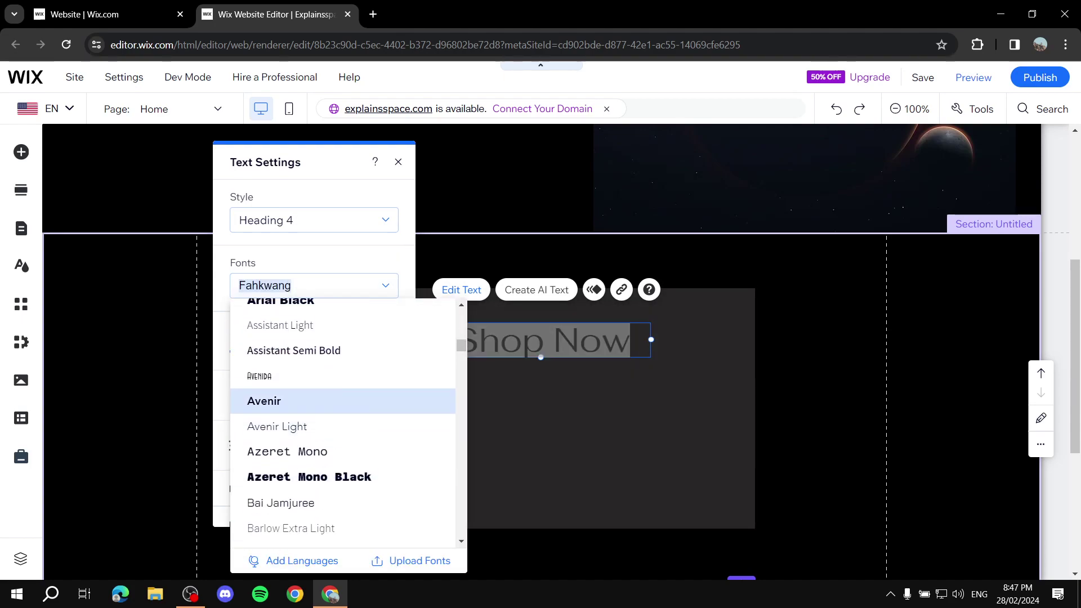
{"action": "left_click", "coordinate": [281, 396]}
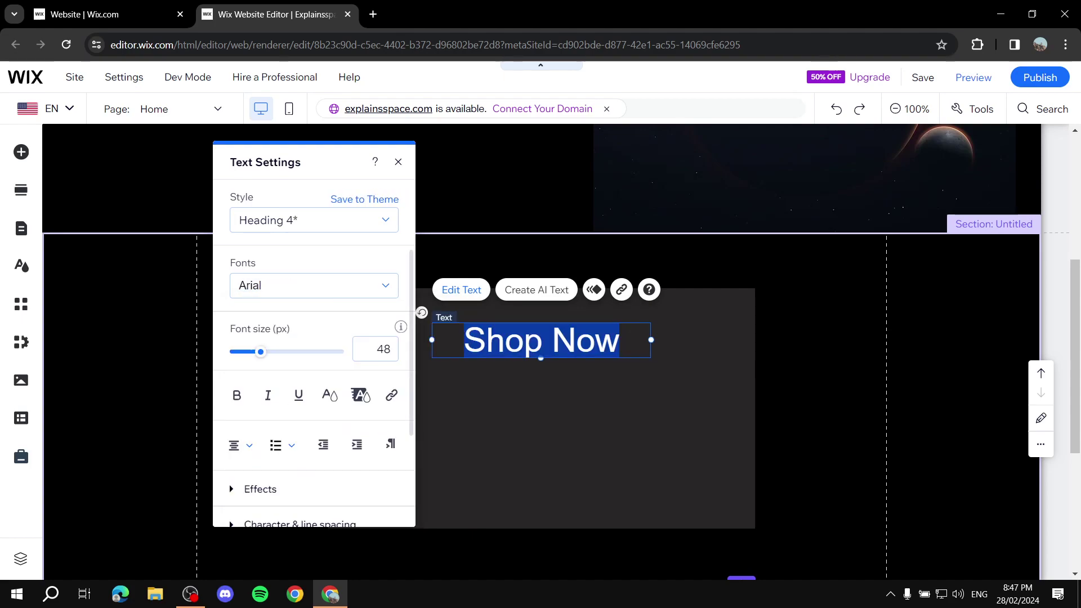
Make the "Shop Now" heading bold at 41 px and move it slightly lower in the container box
{"action": "left_click_drag", "start_coordinate": [260, 351], "coordinate": [257, 352]}
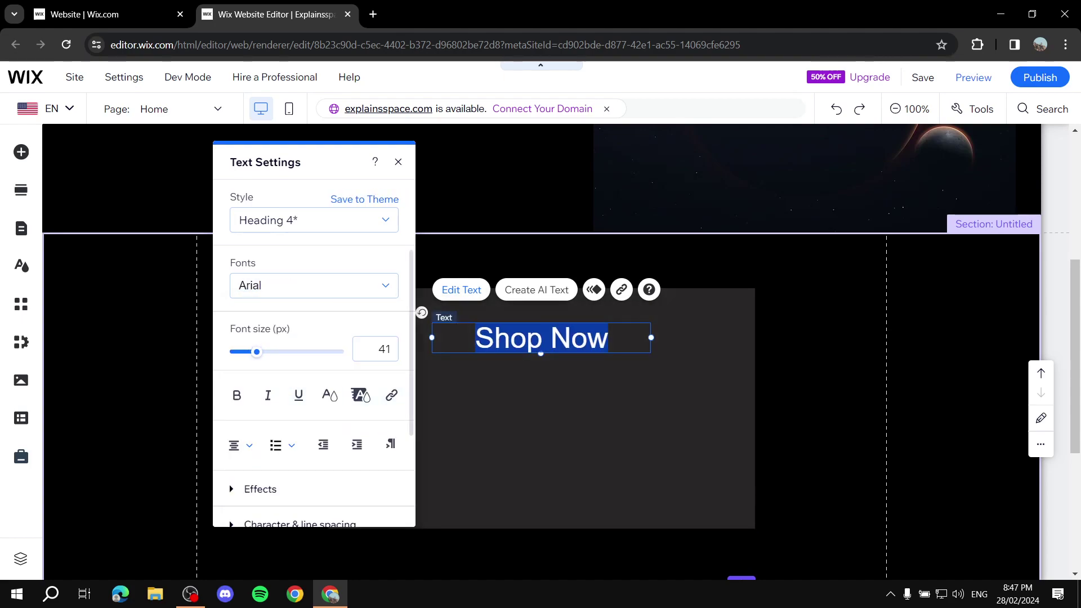
{"action": "left_click", "coordinate": [236, 395]}
{"action": "left_click", "coordinate": [478, 406]}
{"action": "left_click_drag", "start_coordinate": [531, 347], "coordinate": [529, 366]}
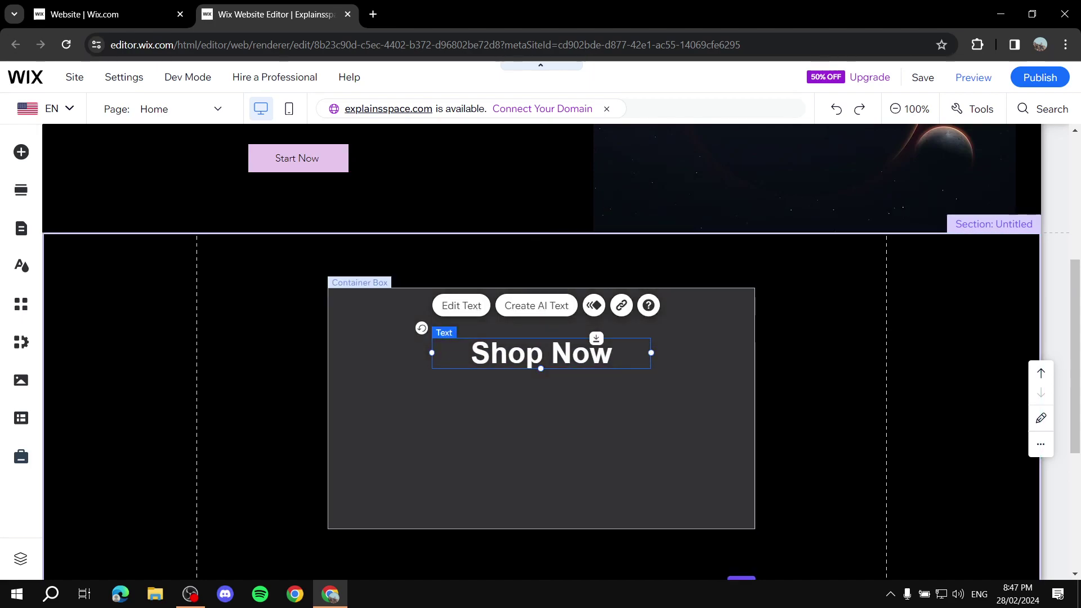
Browse the button elements that can be added, examining the text and icon, icon, image, document and pay button designs
{"action": "scroll", "coordinate": [541, 338], "scroll_direction": "down", "scroll_amount": 1}
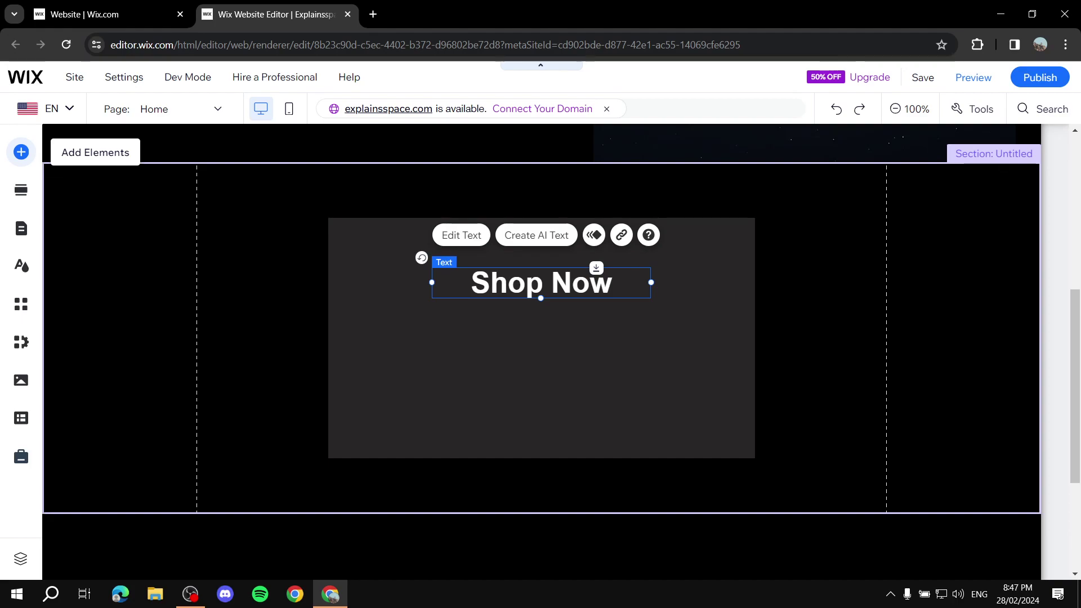
{"action": "left_click", "coordinate": [20, 152]}
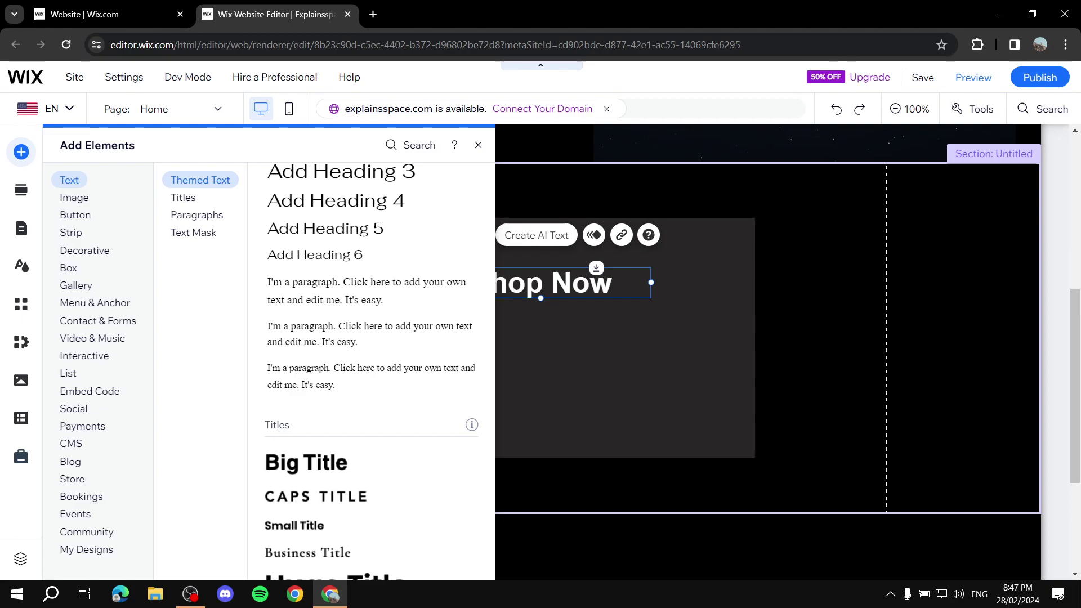
{"action": "left_click", "coordinate": [70, 232]}
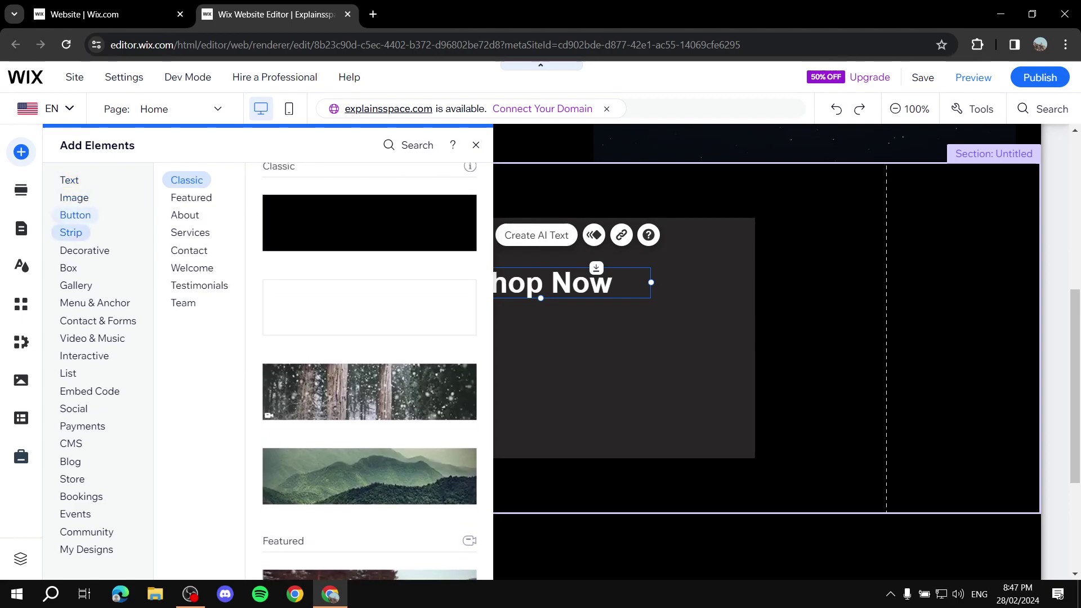
{"action": "left_click", "coordinate": [75, 215]}
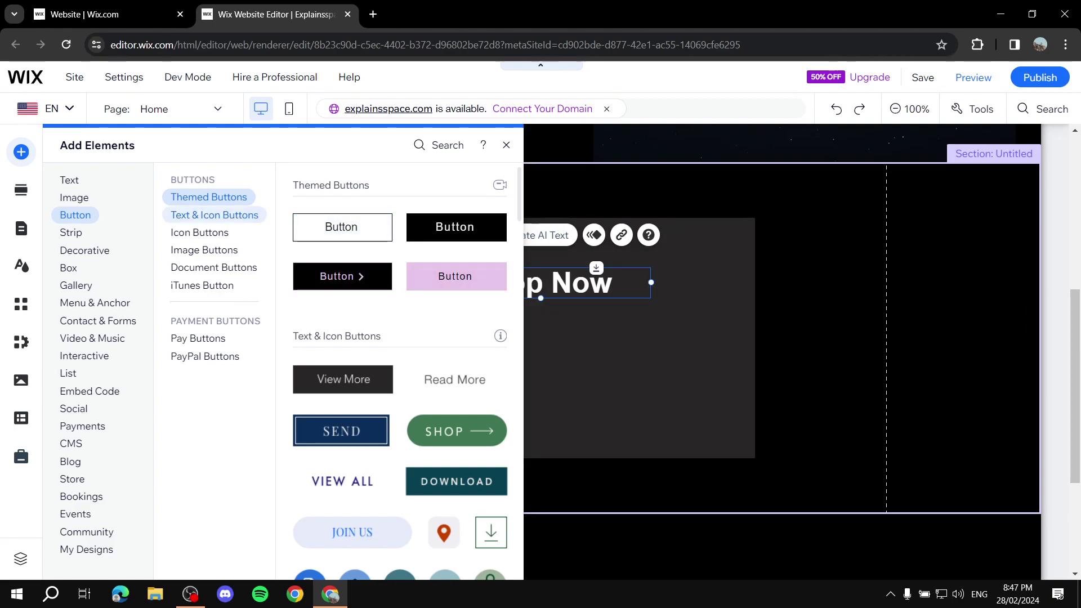
{"action": "left_click", "coordinate": [214, 215]}
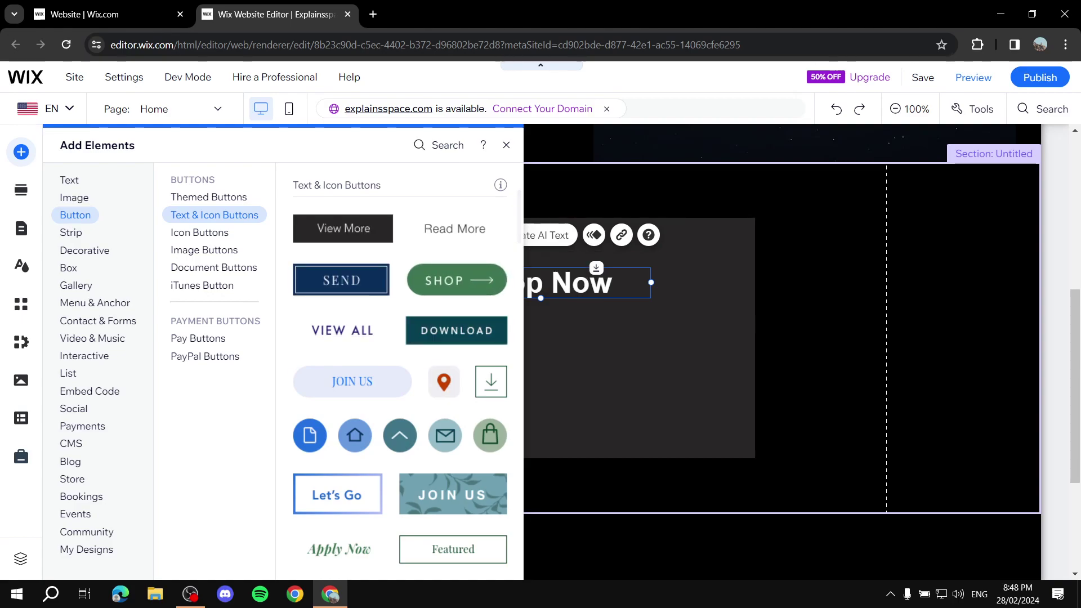
{"action": "left_click", "coordinate": [199, 232]}
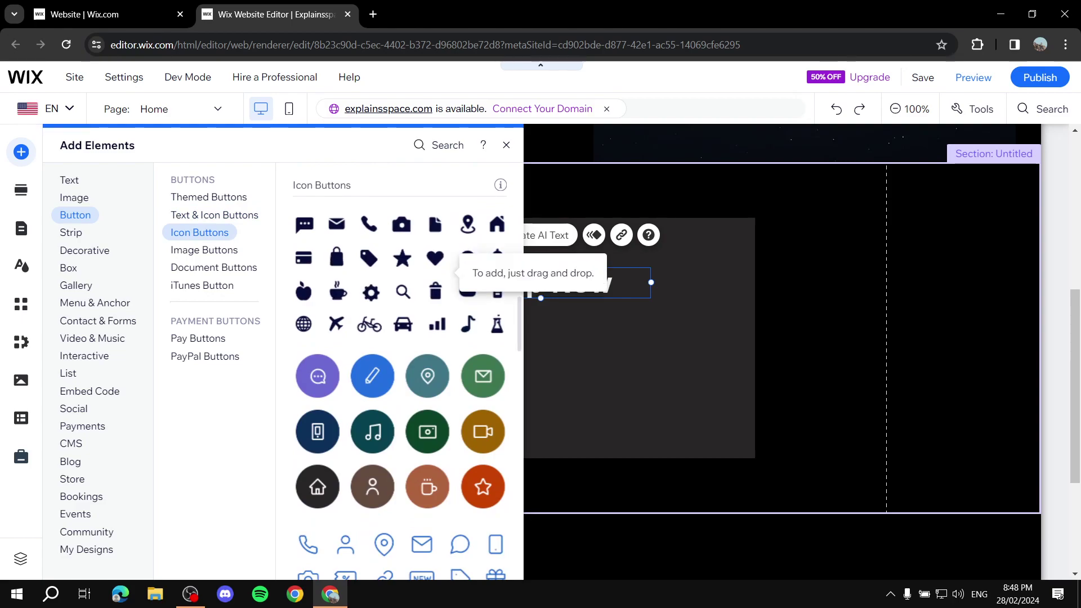
{"action": "left_click", "coordinate": [214, 267]}
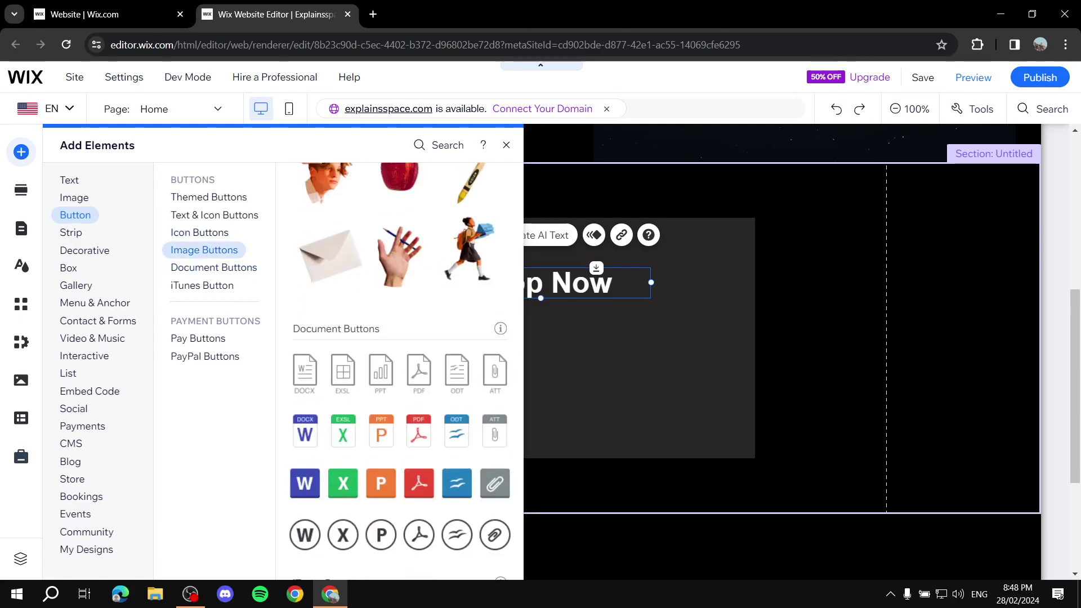
{"action": "left_click", "coordinate": [204, 250]}
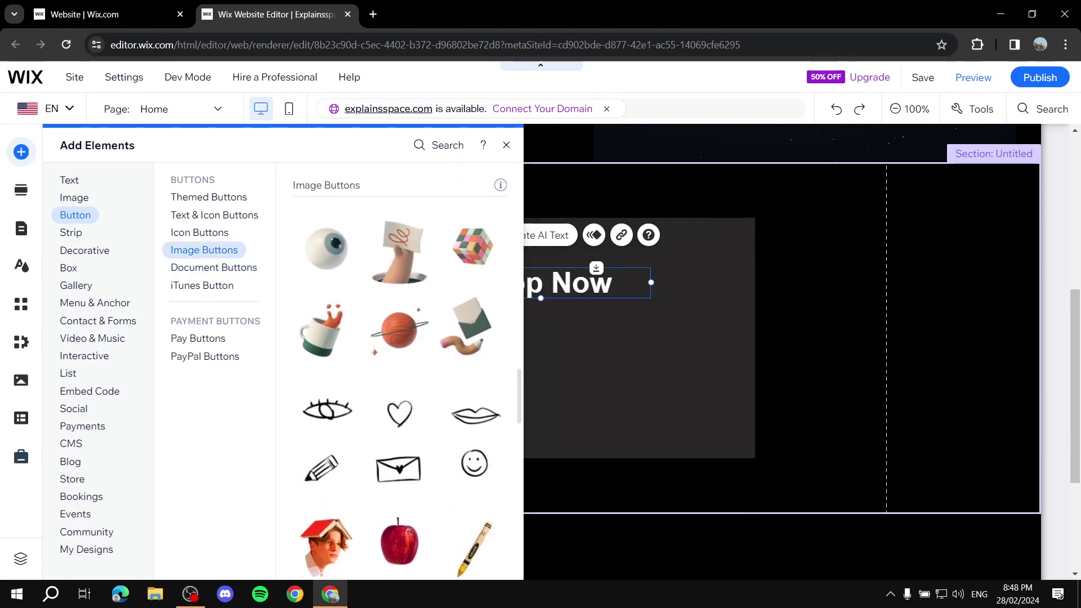
{"action": "scroll", "coordinate": [399, 372], "scroll_direction": "down", "scroll_amount": 3}
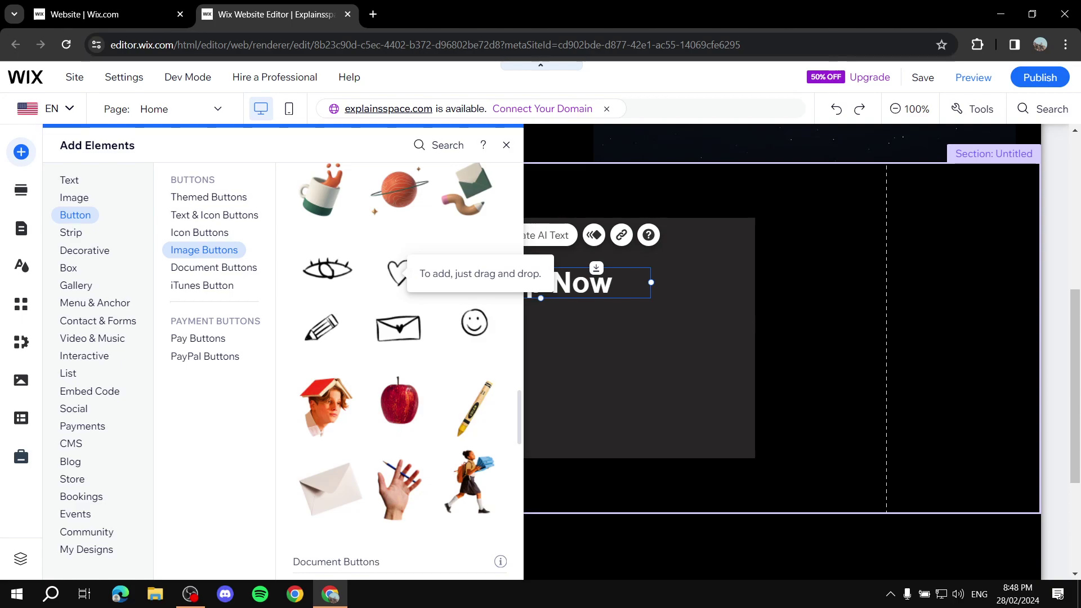
{"action": "left_click", "coordinate": [213, 267]}
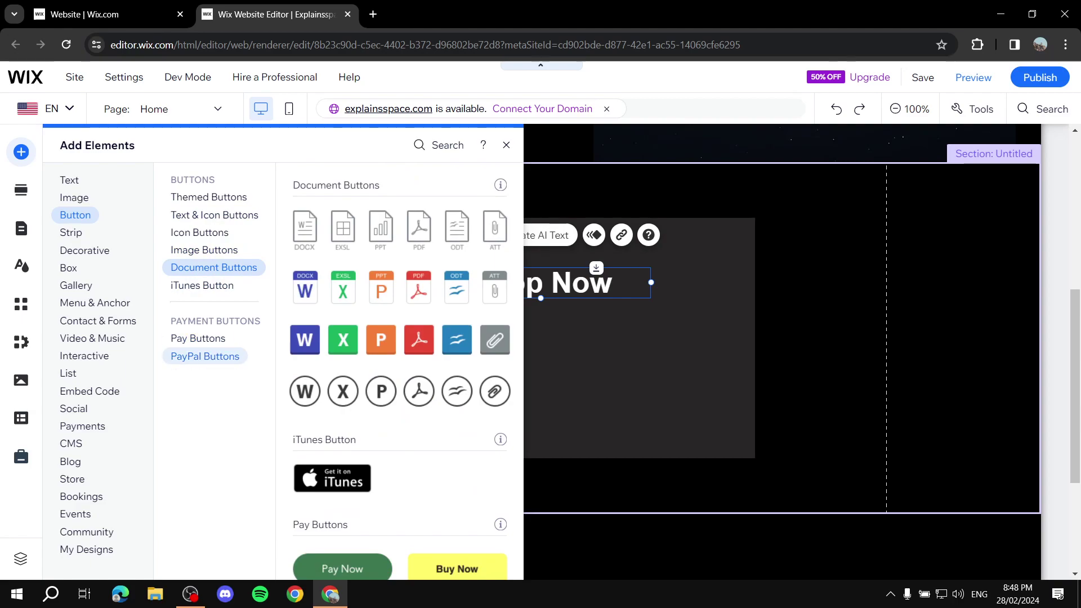
{"action": "left_click", "coordinate": [198, 338]}
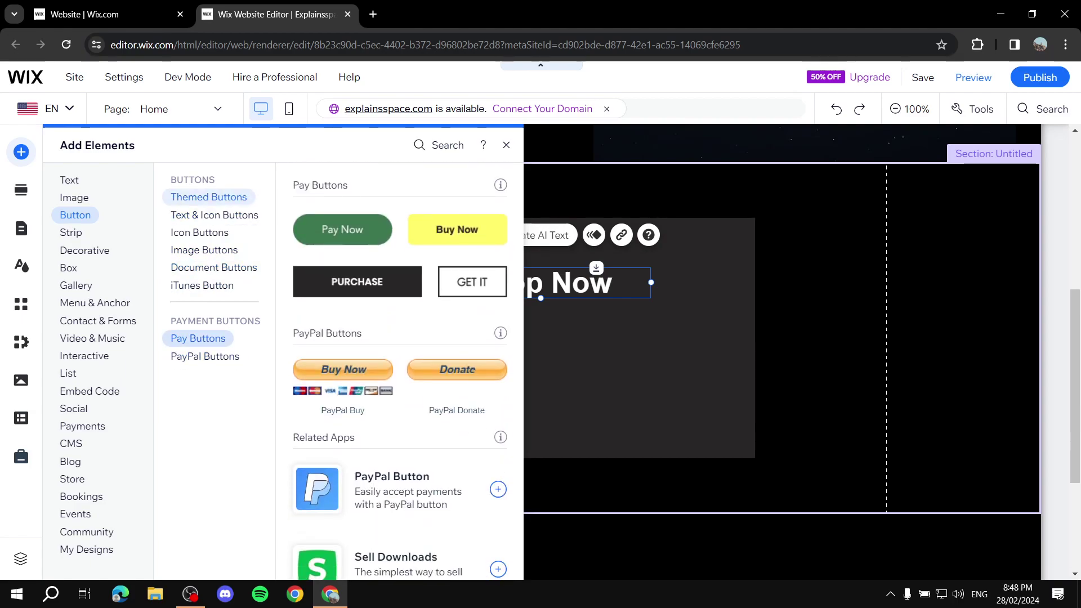
Add the "View More" button from the text and icon buttons to the container box, centered below the "Shop Now" heading
{"action": "left_click", "coordinate": [214, 215]}
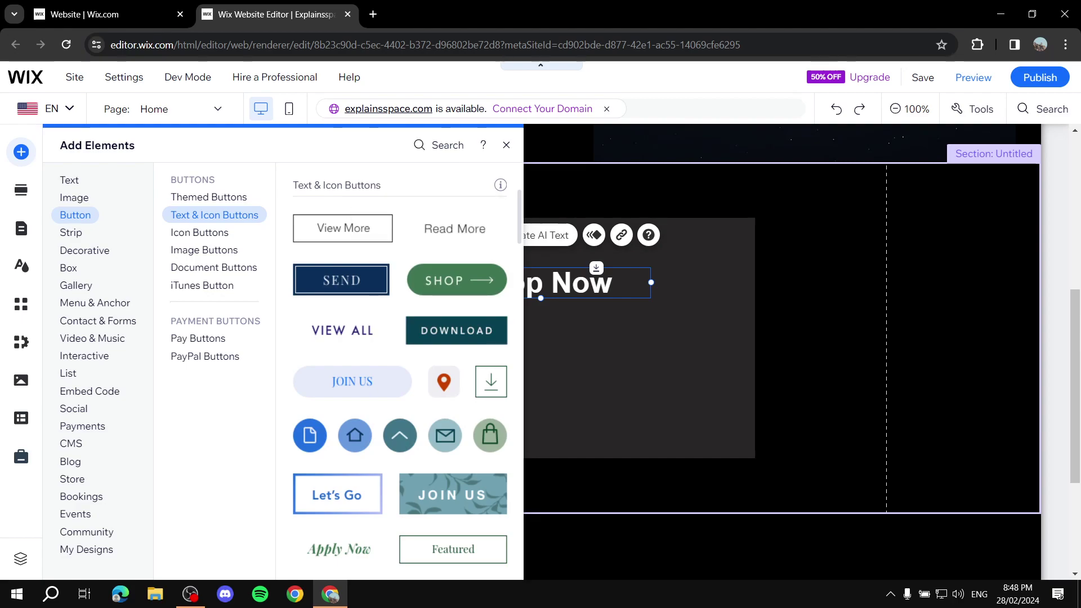
{"action": "left_click_drag", "start_coordinate": [343, 228], "coordinate": [542, 372]}
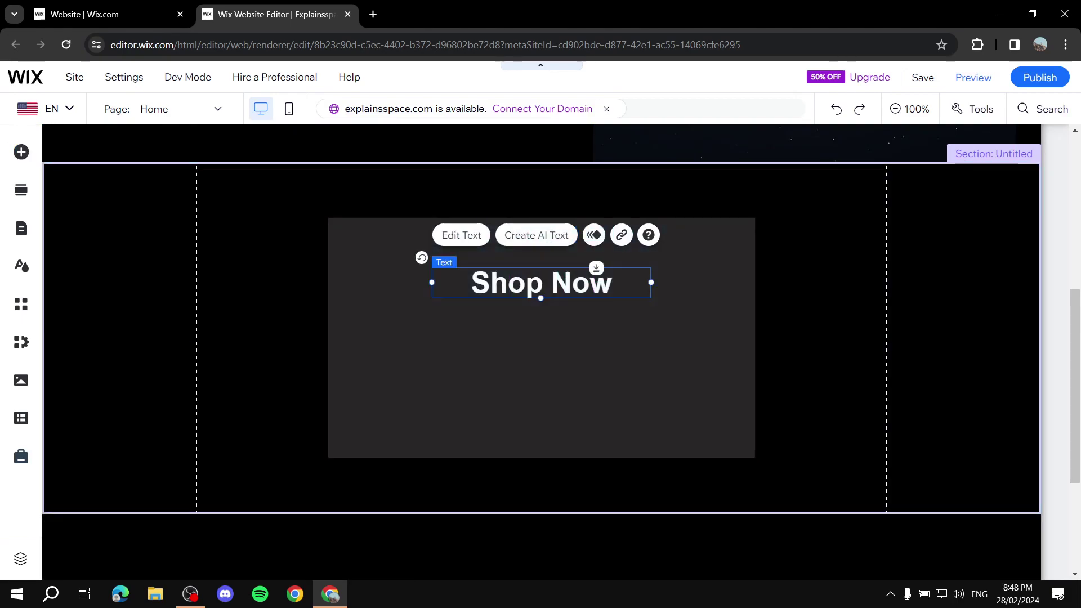
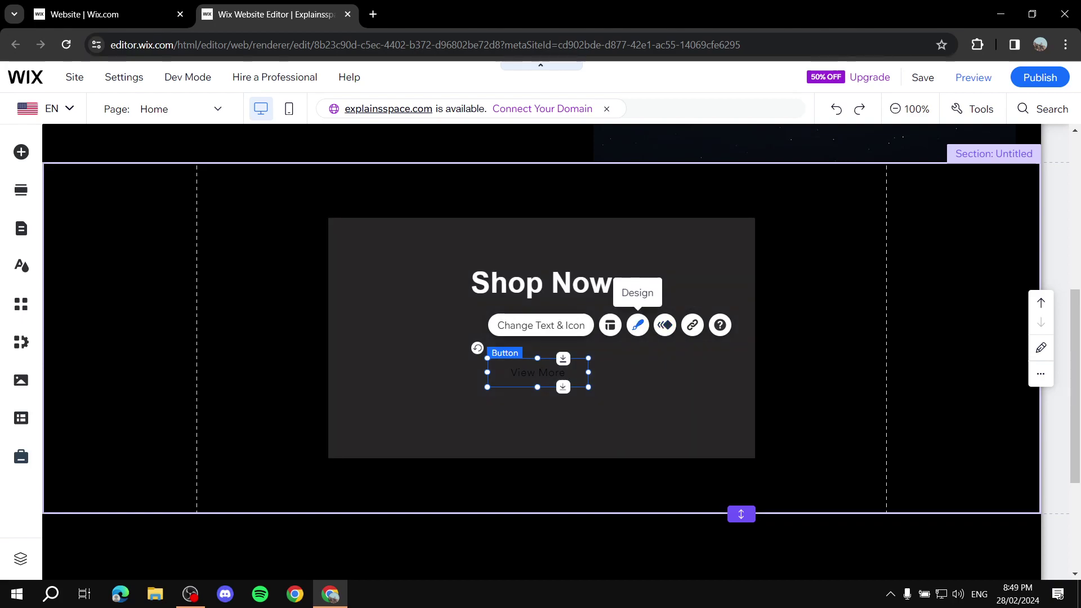
Customize the "View More" button's regular-state design by changing its background fill to the orange-red theme color #FE602F
{"action": "left_click", "coordinate": [638, 325]}
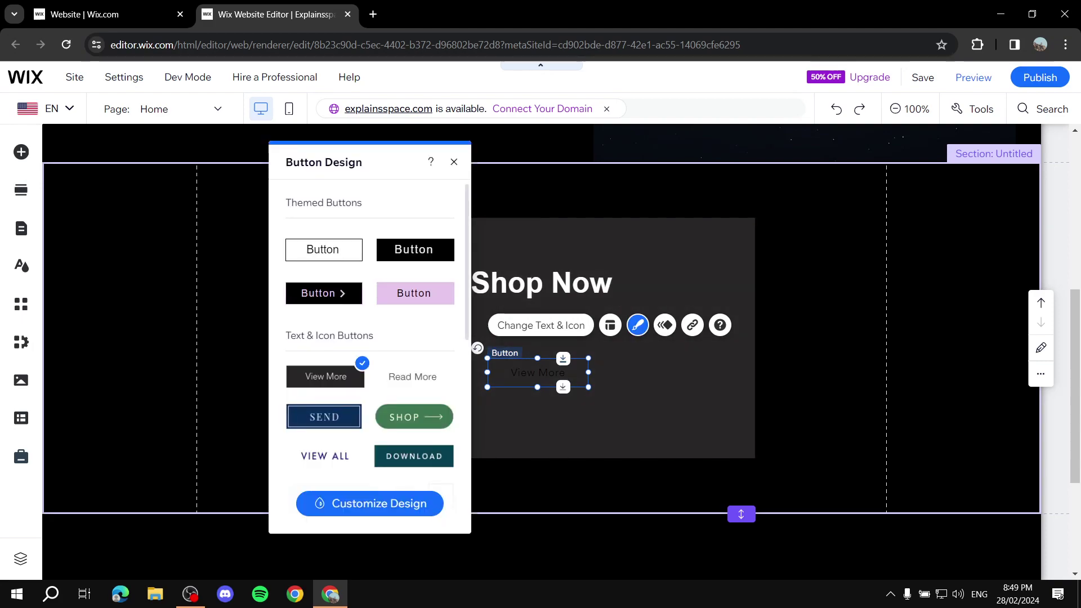
{"action": "scroll", "coordinate": [414, 276], "scroll_direction": "down", "scroll_amount": 3}
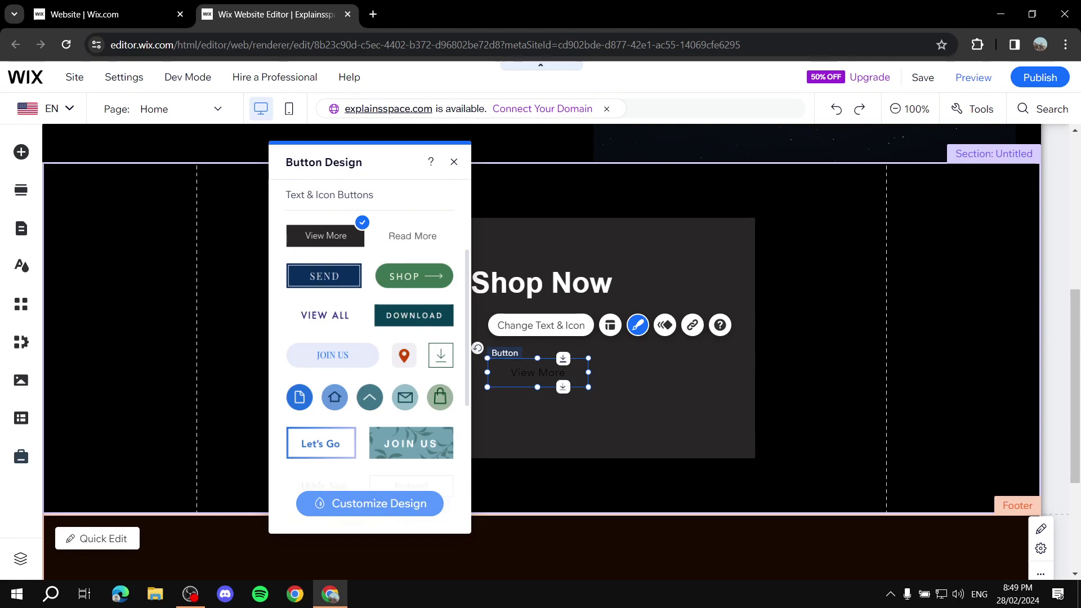
{"action": "left_click", "coordinate": [370, 504]}
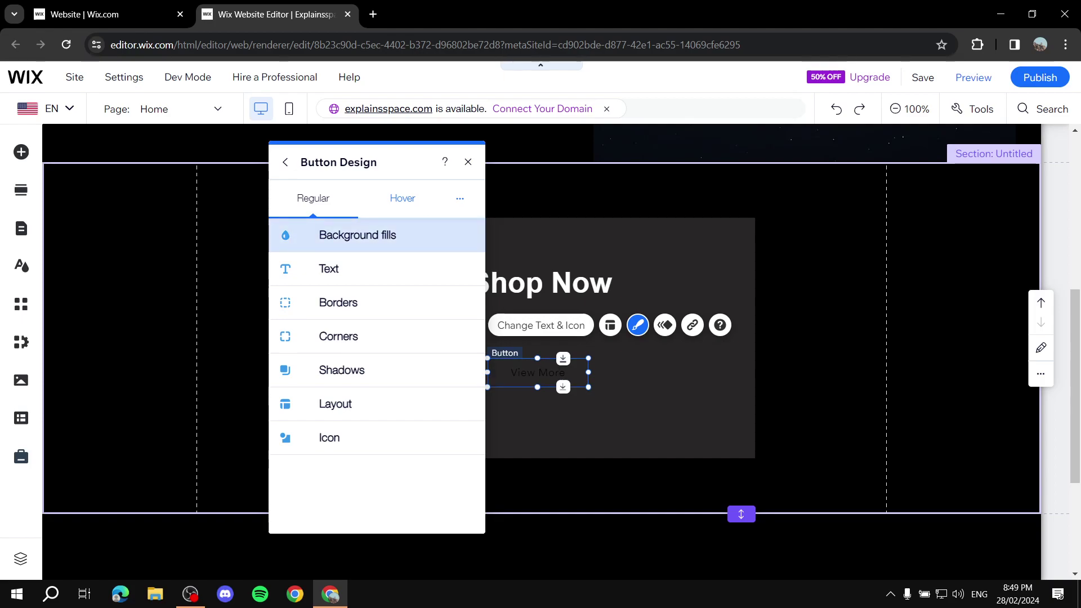
{"action": "left_click", "coordinate": [402, 198]}
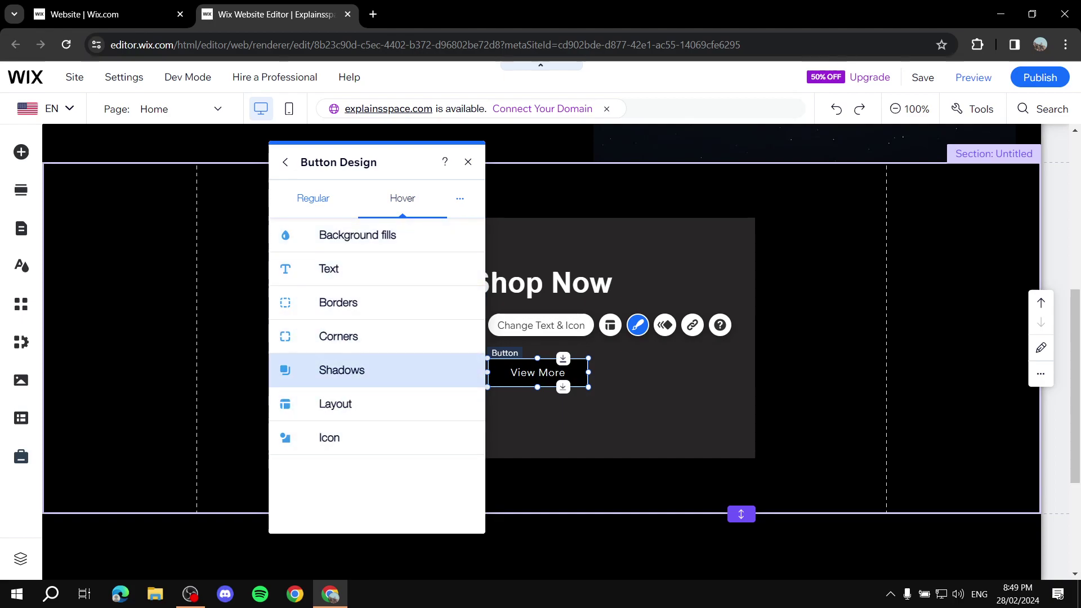
{"action": "left_click", "coordinate": [313, 198]}
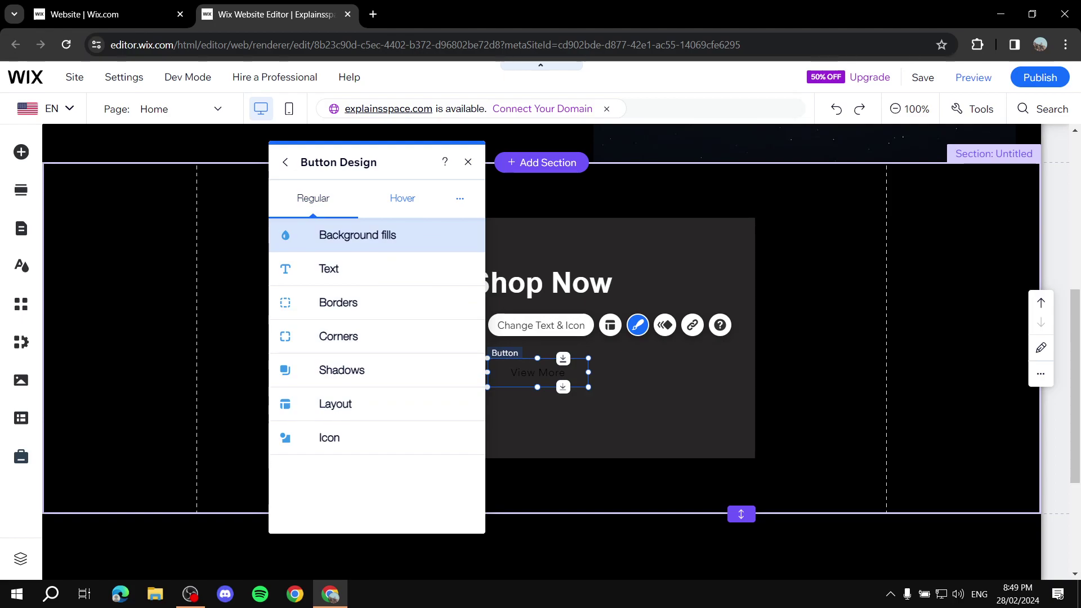
{"action": "left_click", "coordinate": [357, 235]}
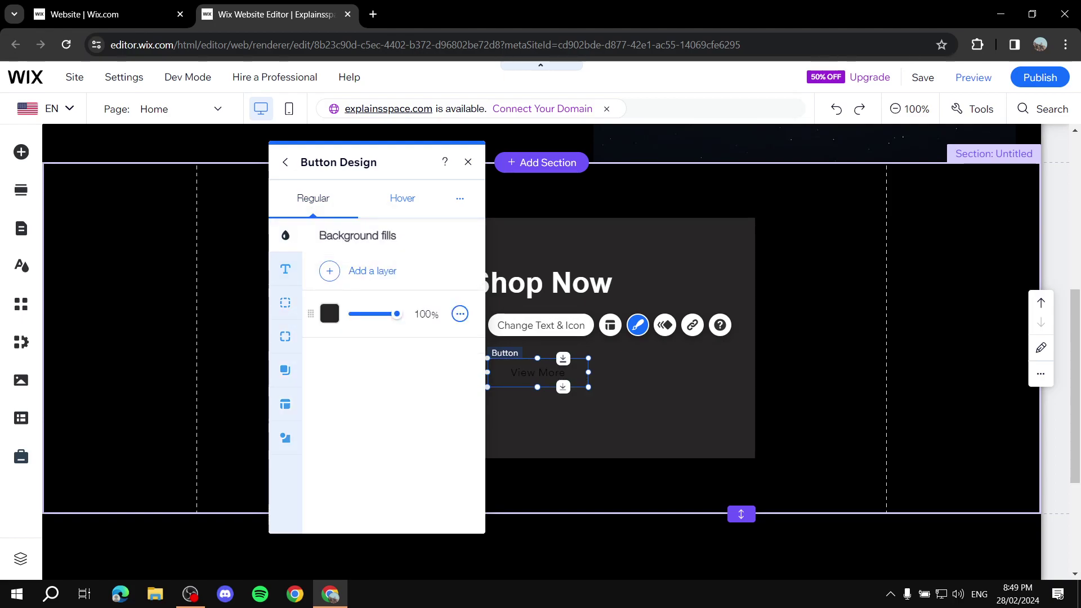
{"action": "left_click", "coordinate": [330, 313]}
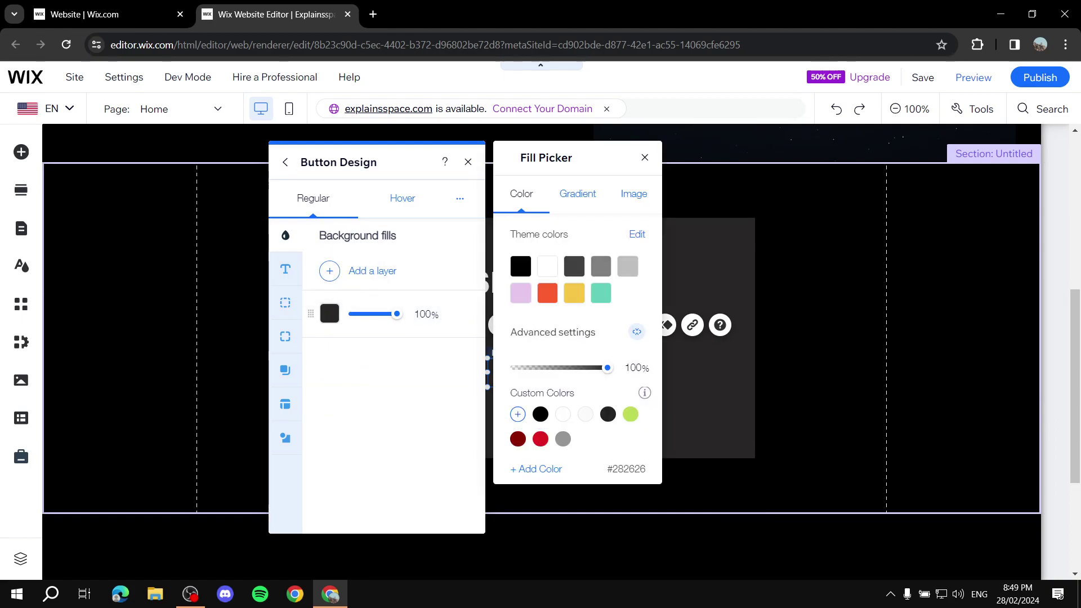
{"action": "left_click", "coordinate": [547, 293]}
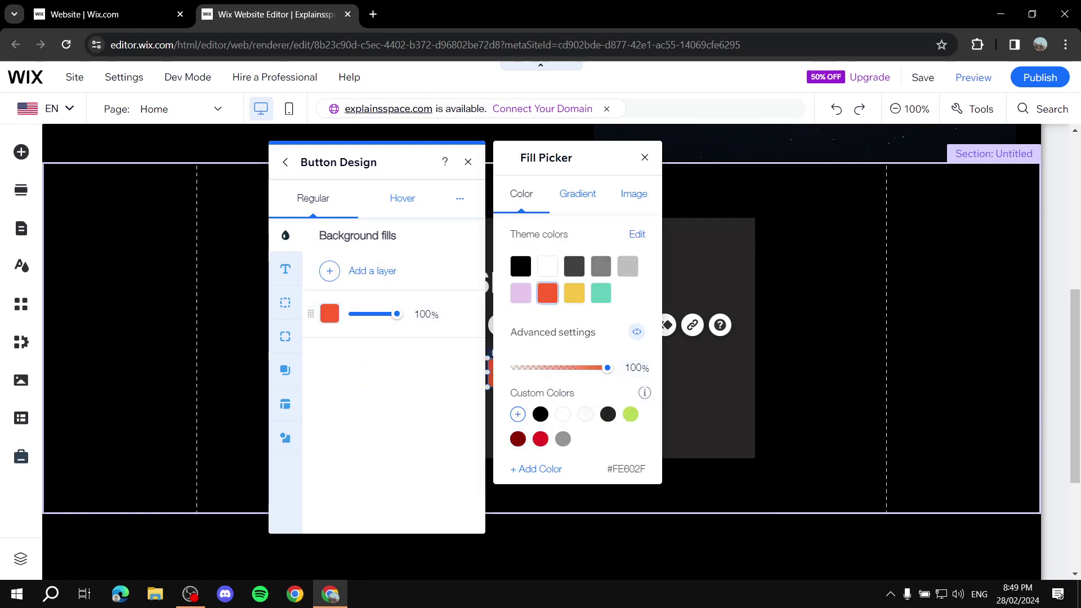
{"action": "left_click", "coordinate": [645, 158]}
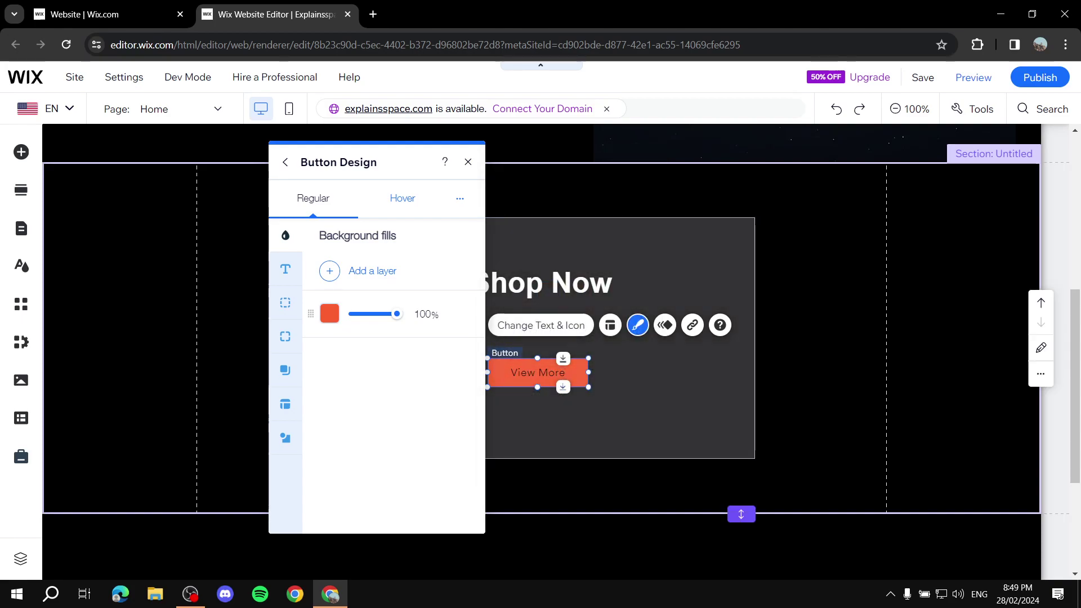
{"action": "scroll", "coordinate": [648, 338], "scroll_direction": "up", "scroll_amount": 6}
{"action": "scroll", "coordinate": [648, 338], "scroll_direction": "down", "scroll_amount": 7}
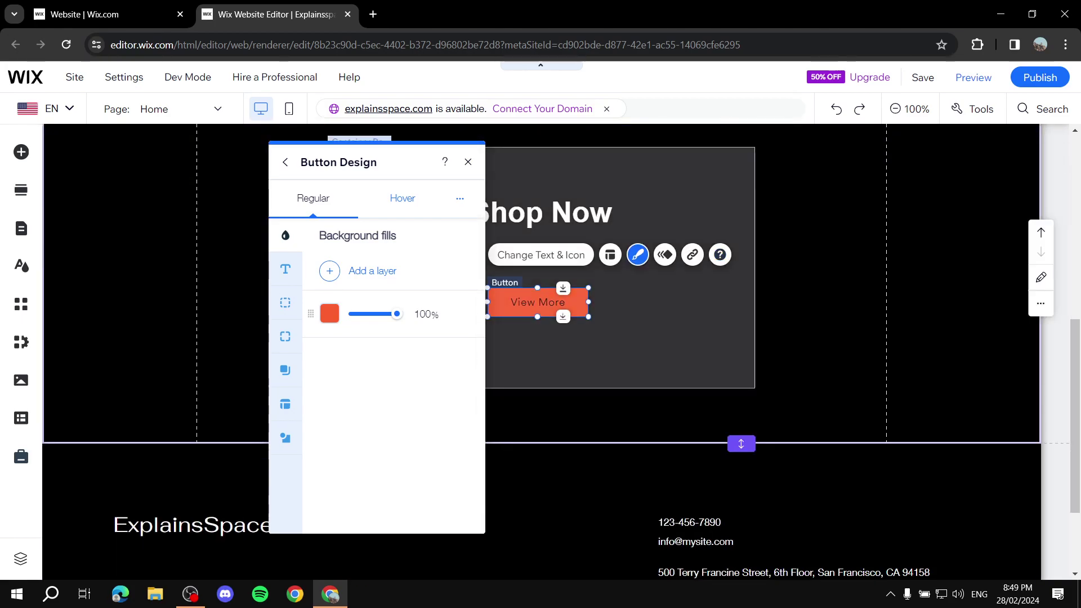
{"action": "scroll", "coordinate": [648, 338], "scroll_direction": "up", "scroll_amount": 1}
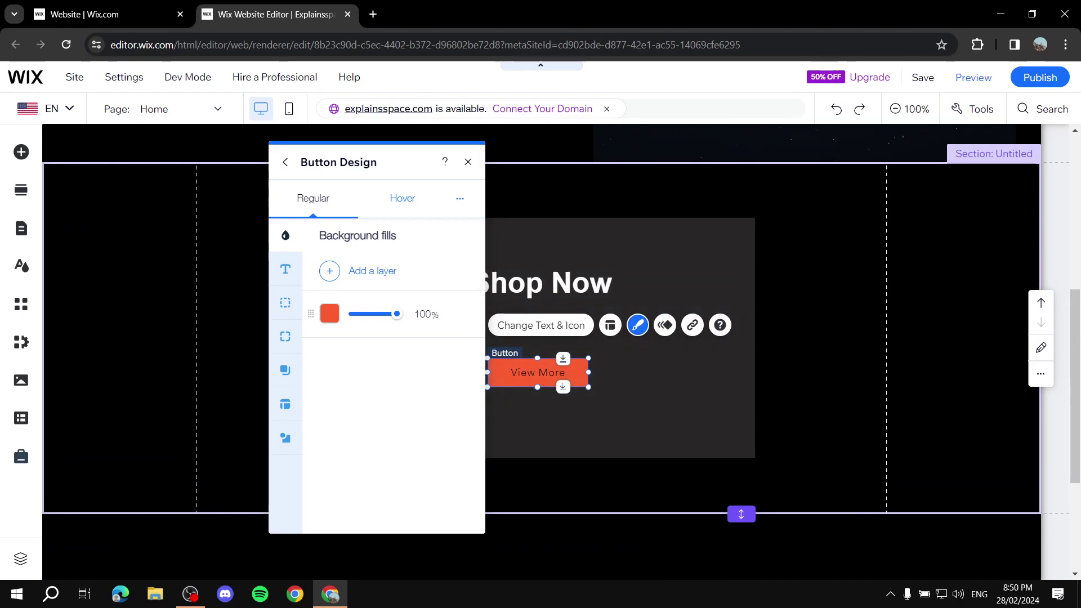
{"action": "mouse_move", "coordinate": [460, 314]}
{"action": "mouse_move", "coordinate": [397, 314]}
{"action": "left_mouse_down"}
{"action": "mouse_move", "coordinate": [359, 313]}
{"action": "mouse_move", "coordinate": [397, 314]}
{"action": "left_mouse_up"}
Set the "View More" button's text to 22 px and make it bold
{"action": "left_click", "coordinate": [285, 269]}
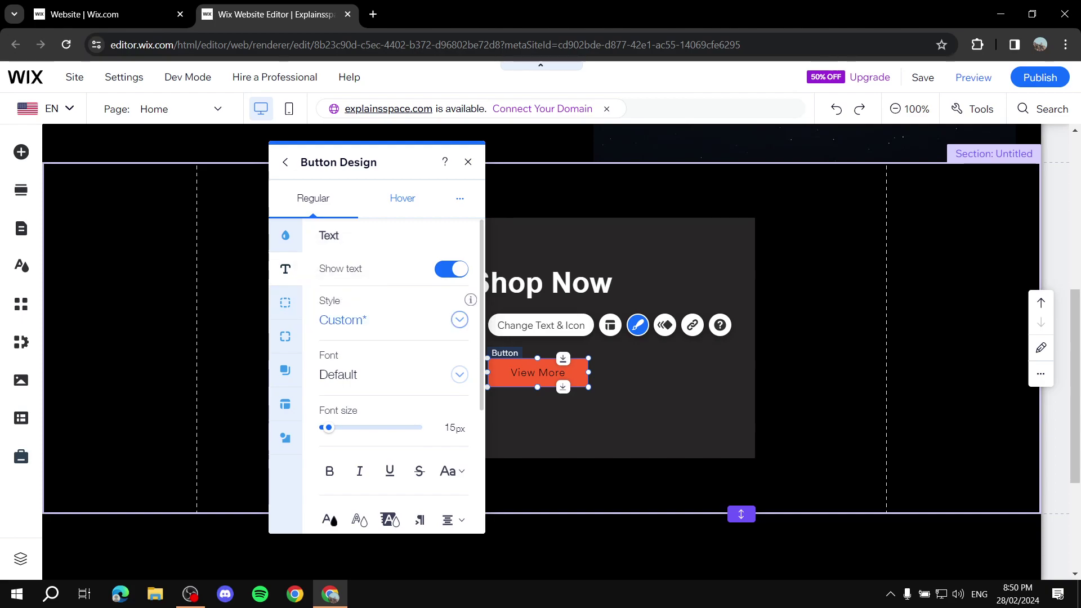
{"action": "left_click_drag", "start_coordinate": [329, 427], "coordinate": [337, 427]}
{"action": "left_click", "coordinate": [329, 471]}
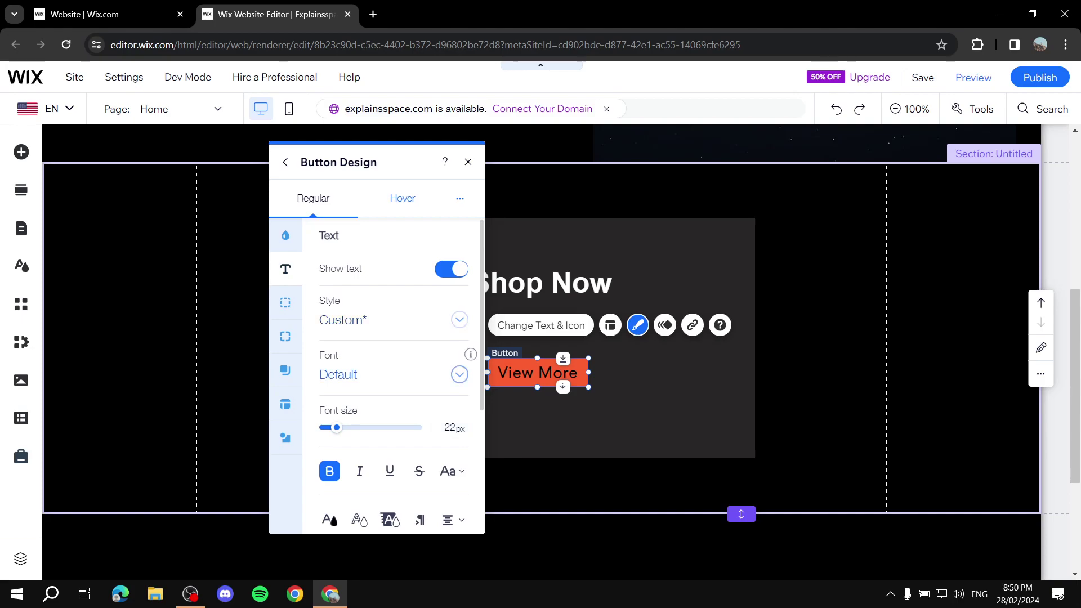
{"action": "left_click", "coordinate": [388, 320]}
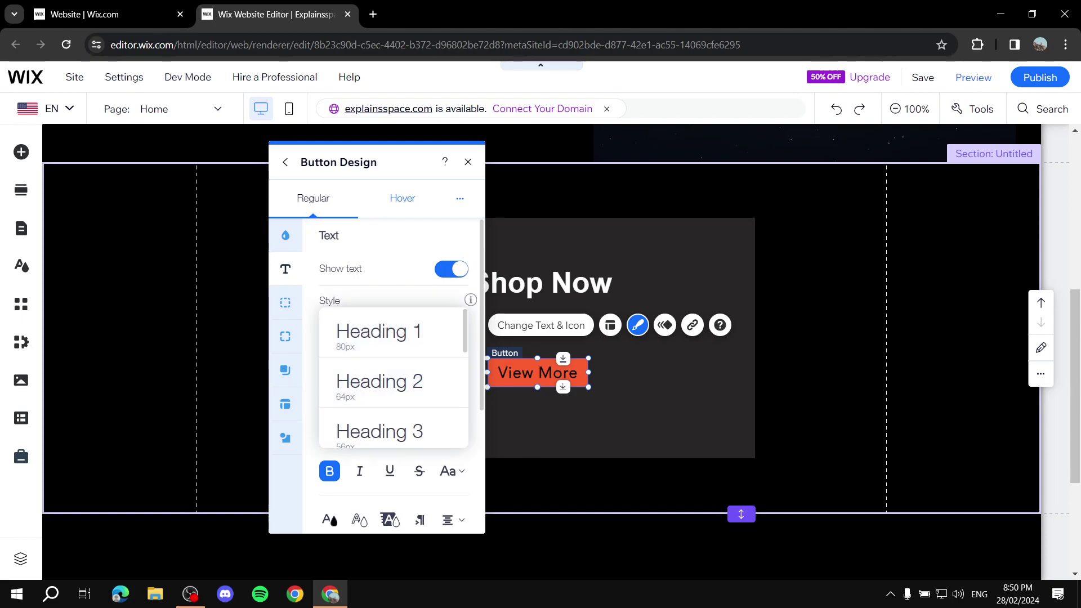
{"action": "key", "text": "Escape"}
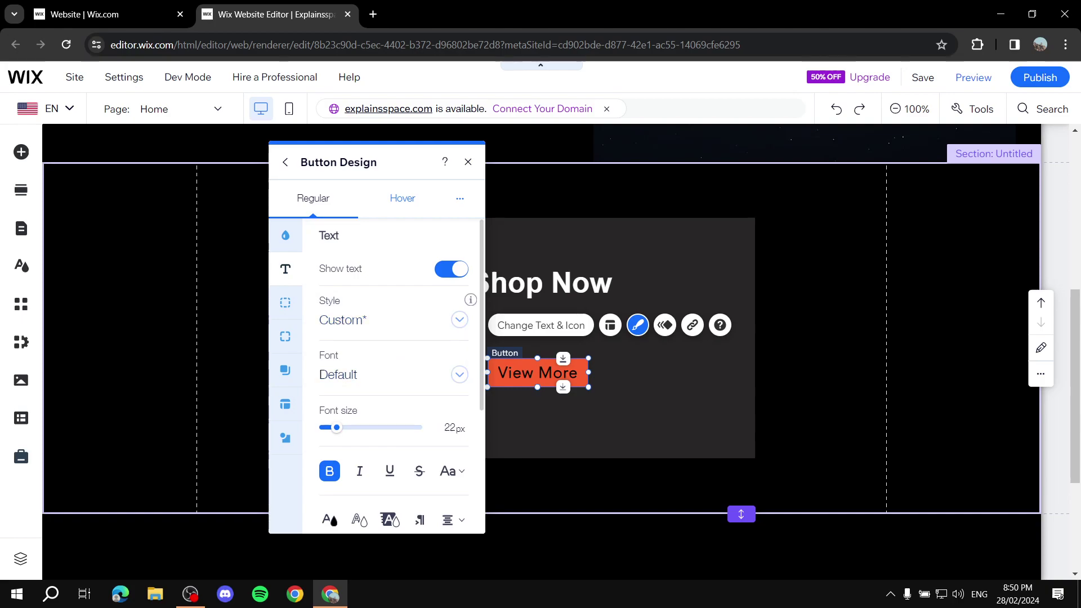
Change the font of the "View More" button's text to Arial
{"action": "scroll", "coordinate": [393, 338], "scroll_direction": "down", "scroll_amount": 1}
{"action": "left_click", "coordinate": [393, 304]}
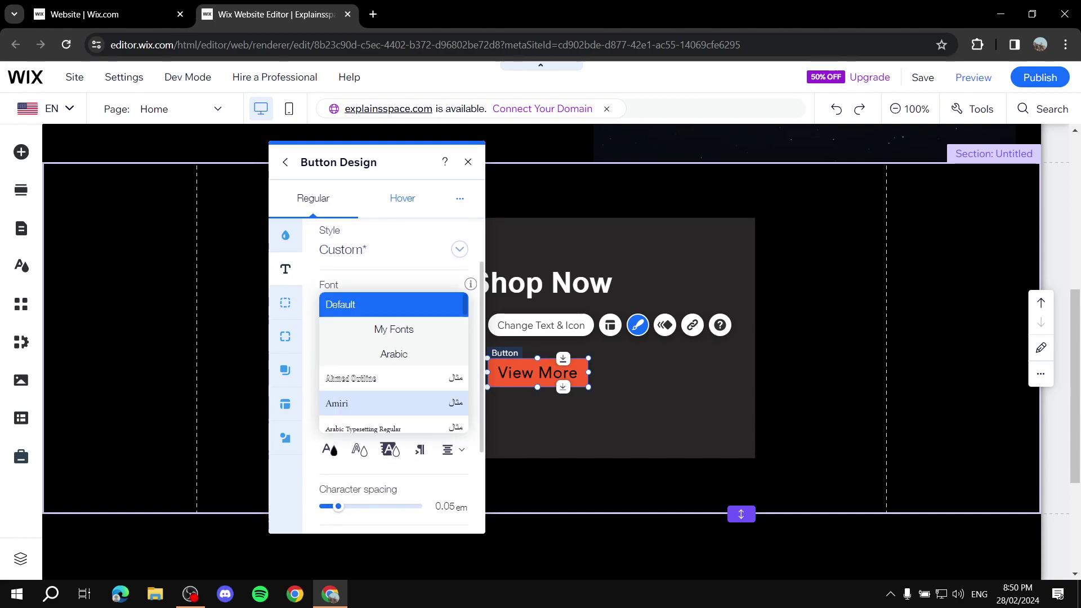
{"action": "scroll", "coordinate": [389, 374], "scroll_direction": "down", "scroll_amount": 5}
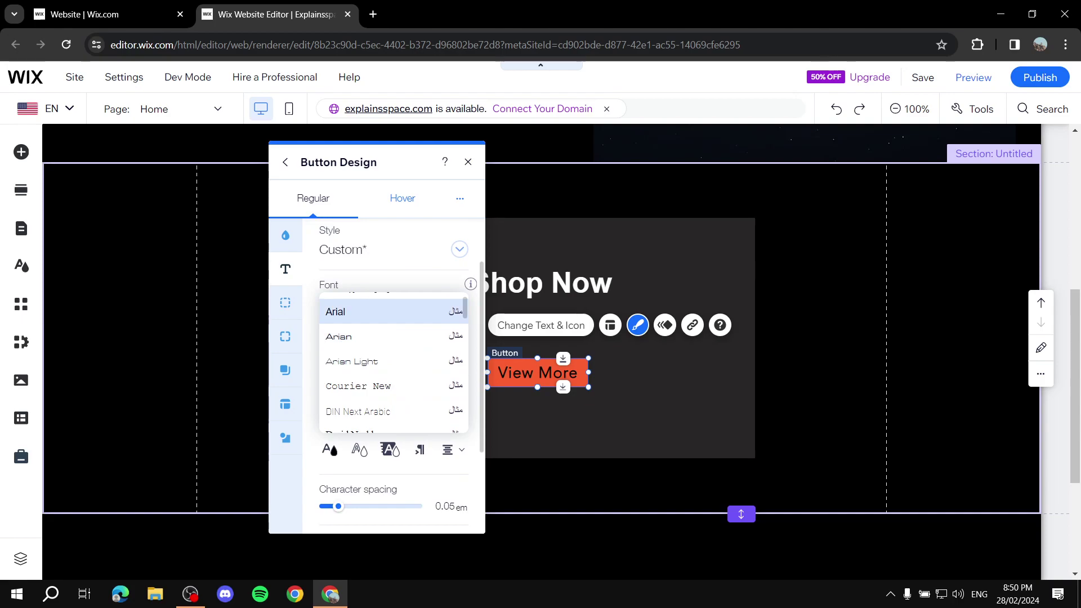
{"action": "scroll", "coordinate": [389, 376], "scroll_direction": "down", "scroll_amount": 5}
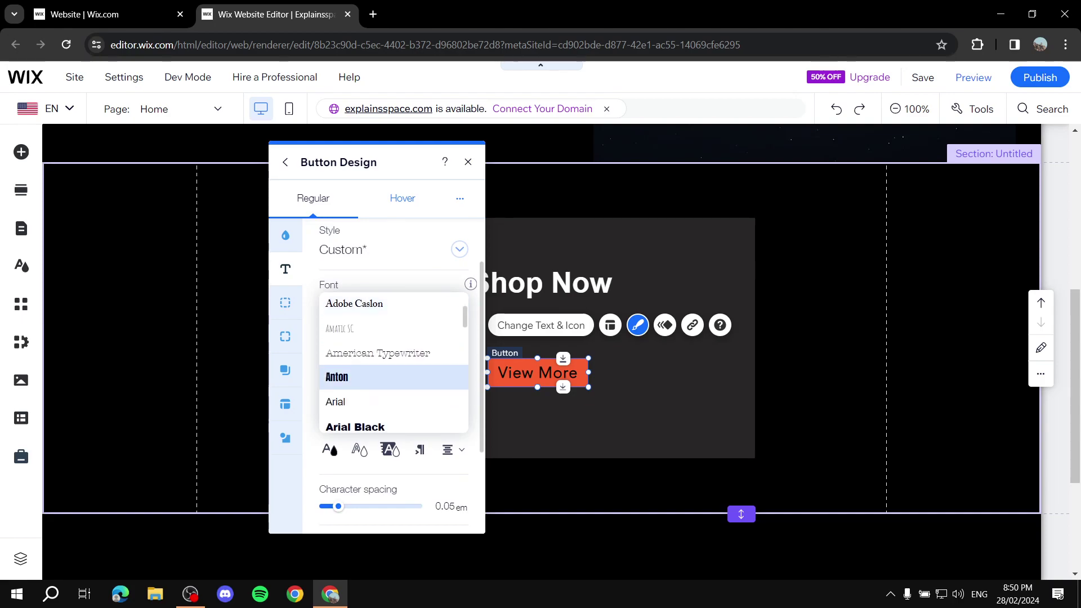
{"action": "scroll", "coordinate": [389, 376], "scroll_direction": "down", "scroll_amount": 2}
{"action": "left_click", "coordinate": [360, 333]}
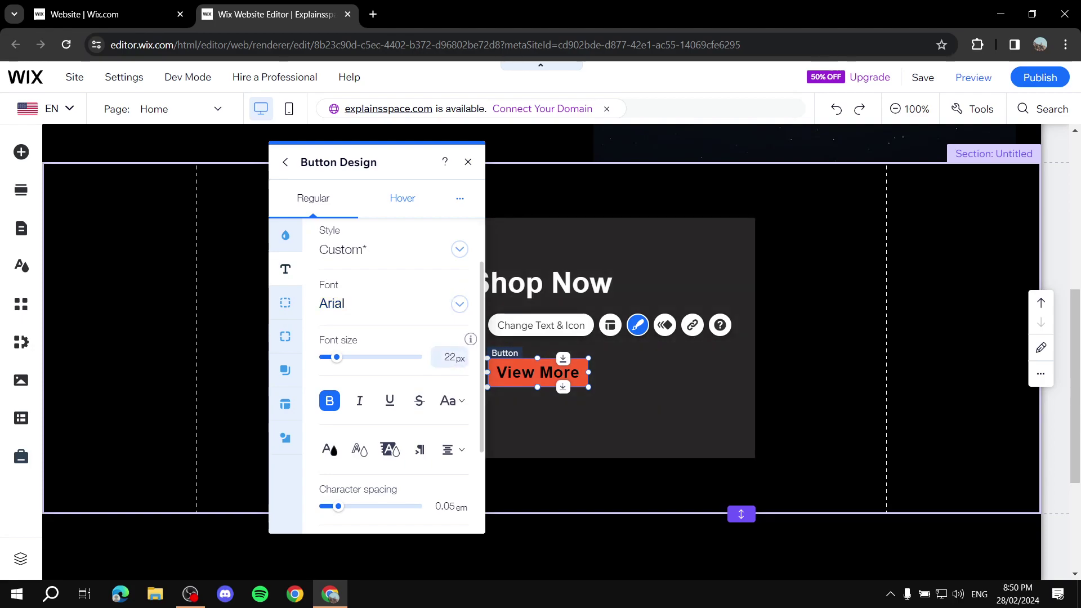
Enlarge the "View More" button so its text has more padding, keeping it centered below the "Shop Now" heading
{"action": "scroll", "coordinate": [330, 379], "scroll_direction": "down", "scroll_amount": 2}
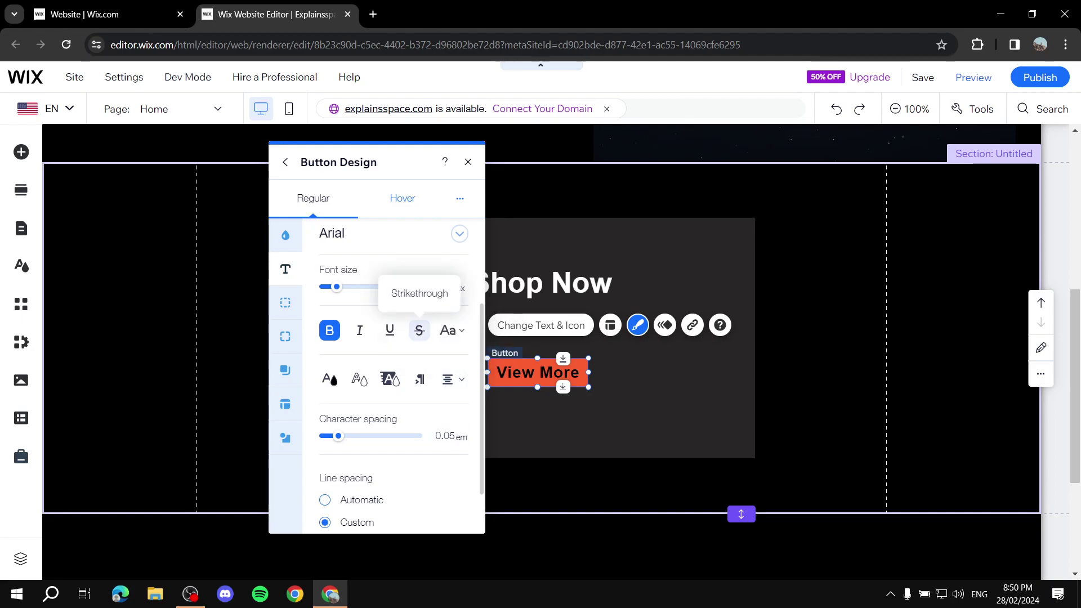
{"action": "scroll", "coordinate": [394, 372], "scroll_direction": "down", "scroll_amount": 2}
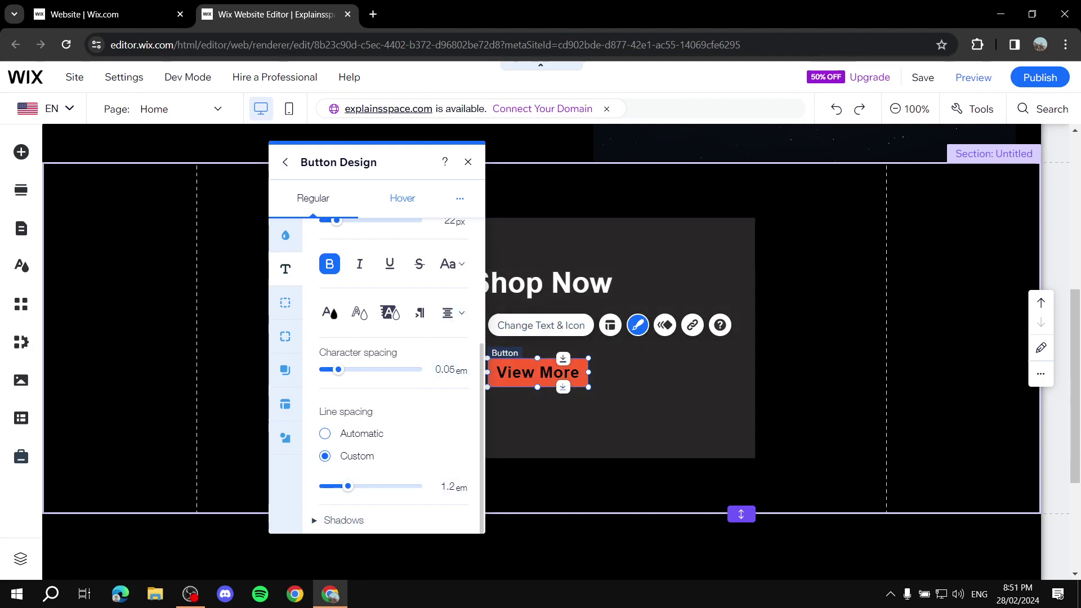
{"action": "mouse_move", "coordinate": [563, 387]}
{"action": "left_mouse_down"}
{"action": "mouse_move", "coordinate": [563, 404]}
{"action": "mouse_move", "coordinate": [608, 381]}
{"action": "mouse_move", "coordinate": [528, 381]}
{"action": "mouse_move", "coordinate": [557, 371]}
{"action": "mouse_move", "coordinate": [557, 383]}
{"action": "left_mouse_up"}
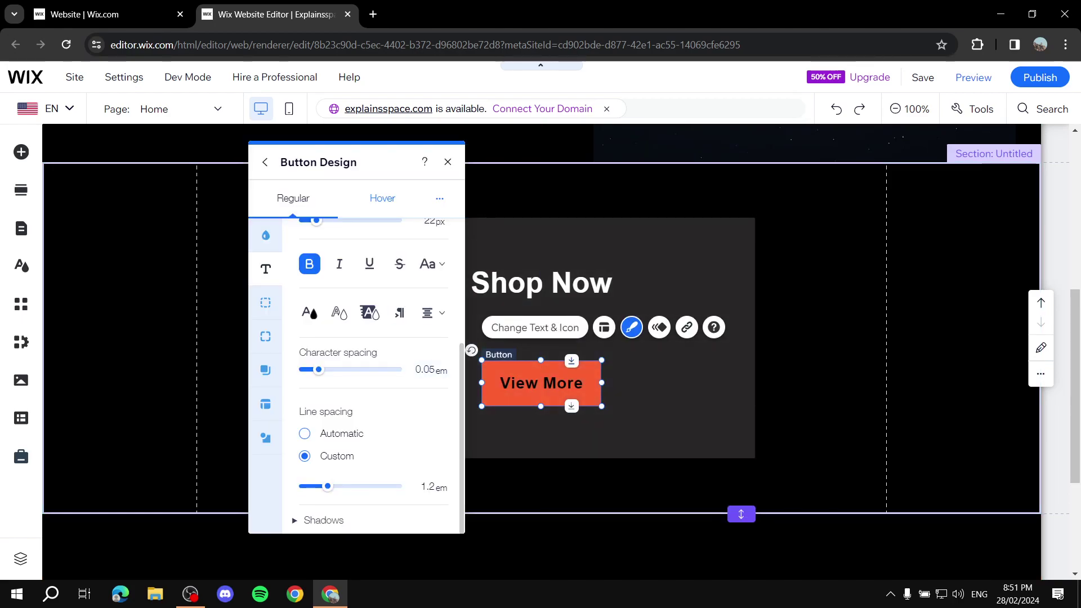
{"action": "left_click", "coordinate": [648, 383]}
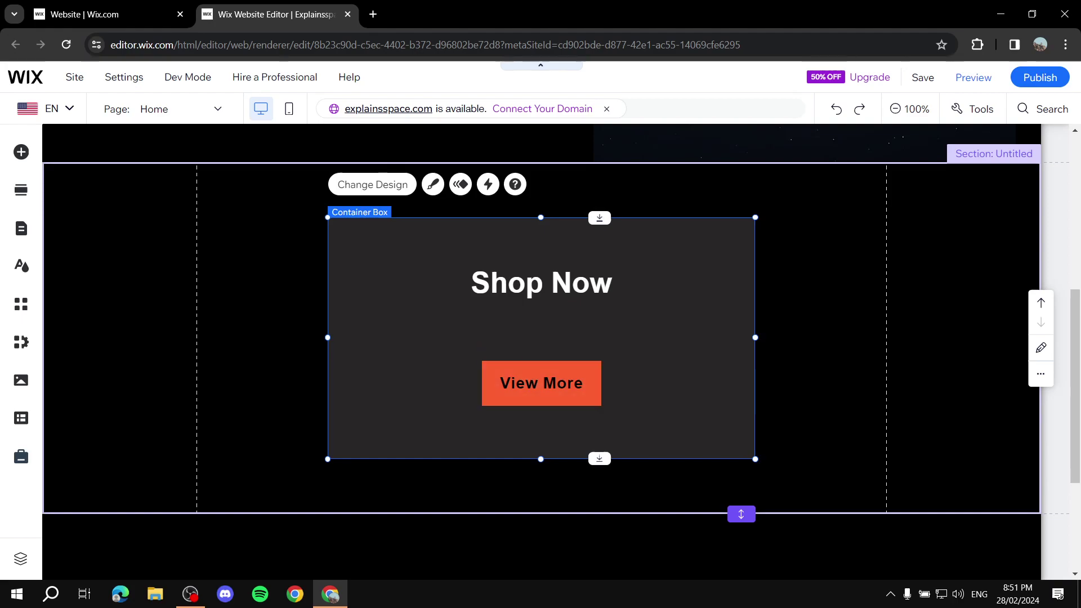
Round all four corners of the "View More" button, trying a 15 px radius before setting it to 20 px
{"action": "left_click", "coordinate": [541, 388]}
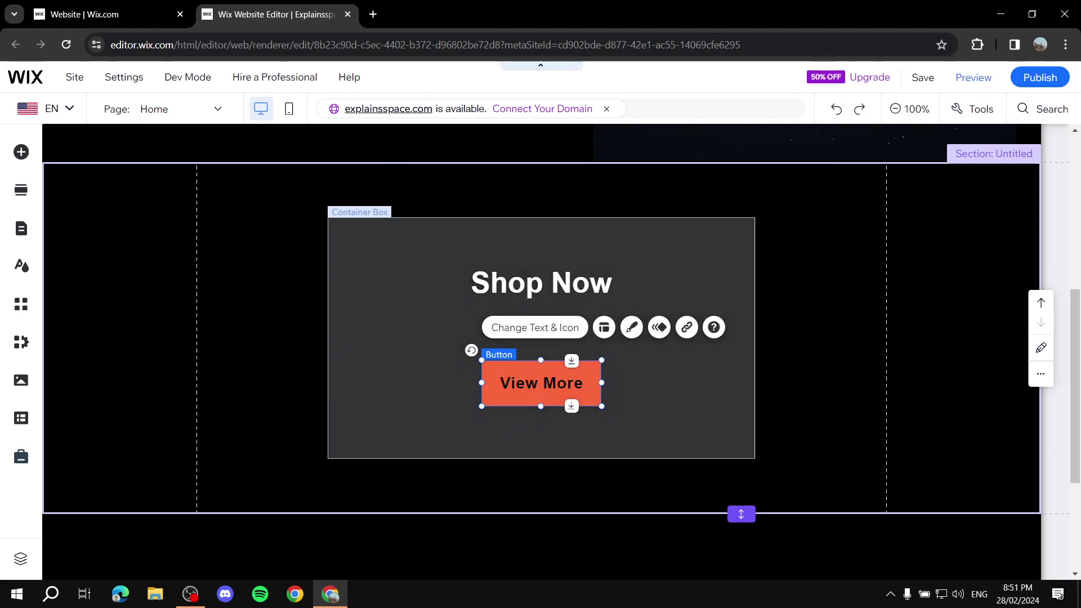
{"action": "left_click", "coordinate": [631, 327]}
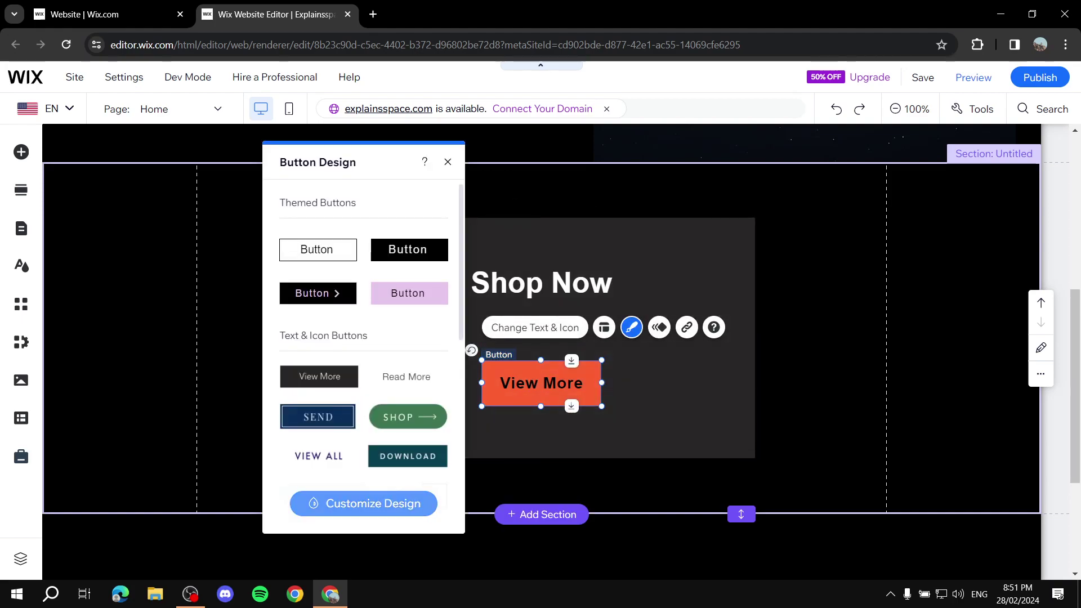
{"action": "left_click", "coordinate": [362, 501]}
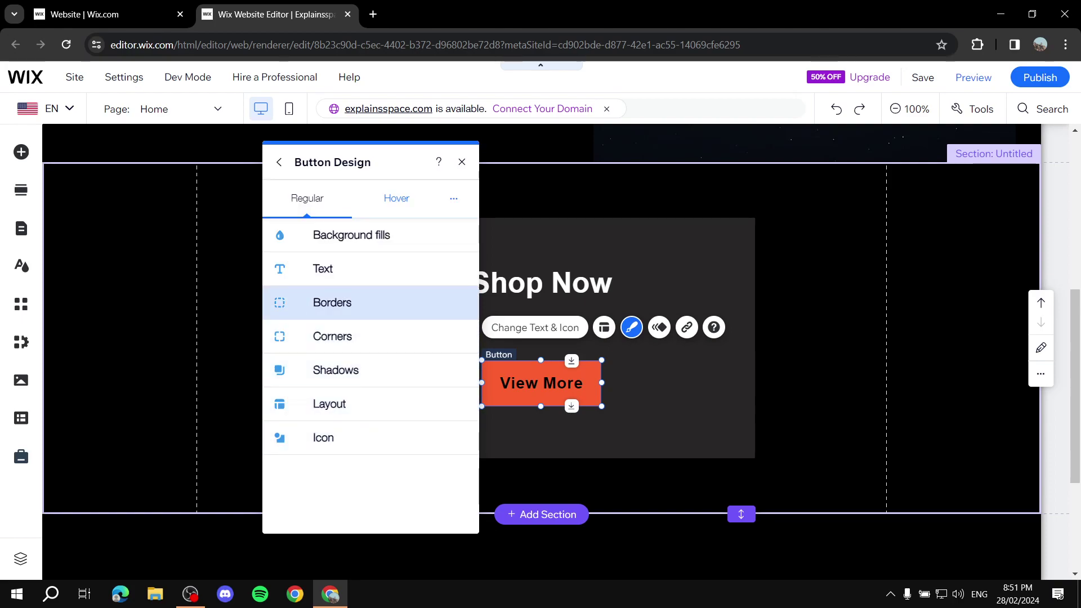
{"action": "left_click", "coordinate": [332, 302]}
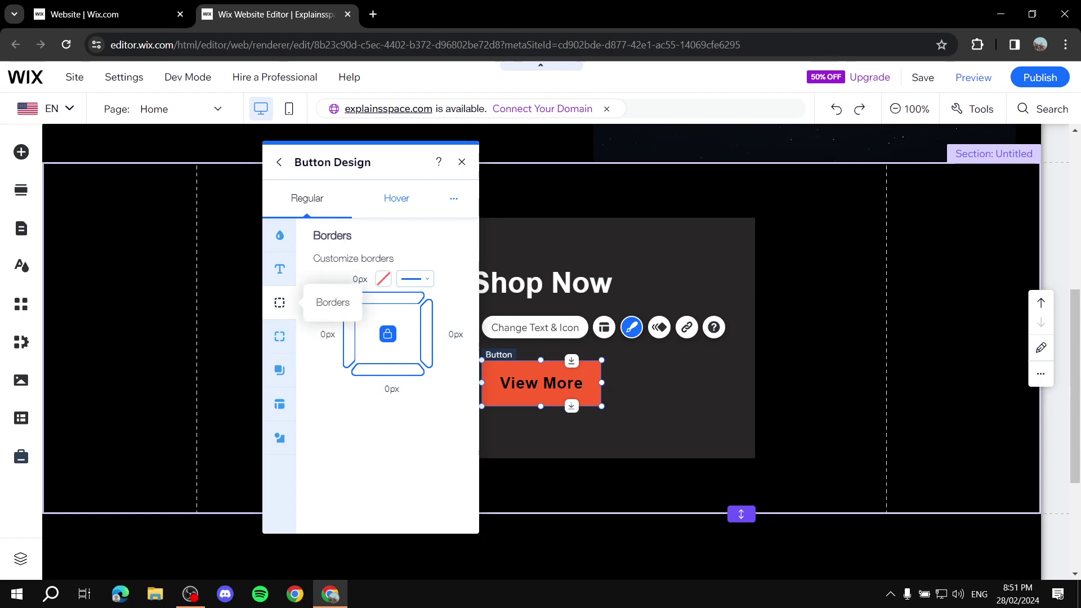
{"action": "left_click", "coordinate": [280, 336]}
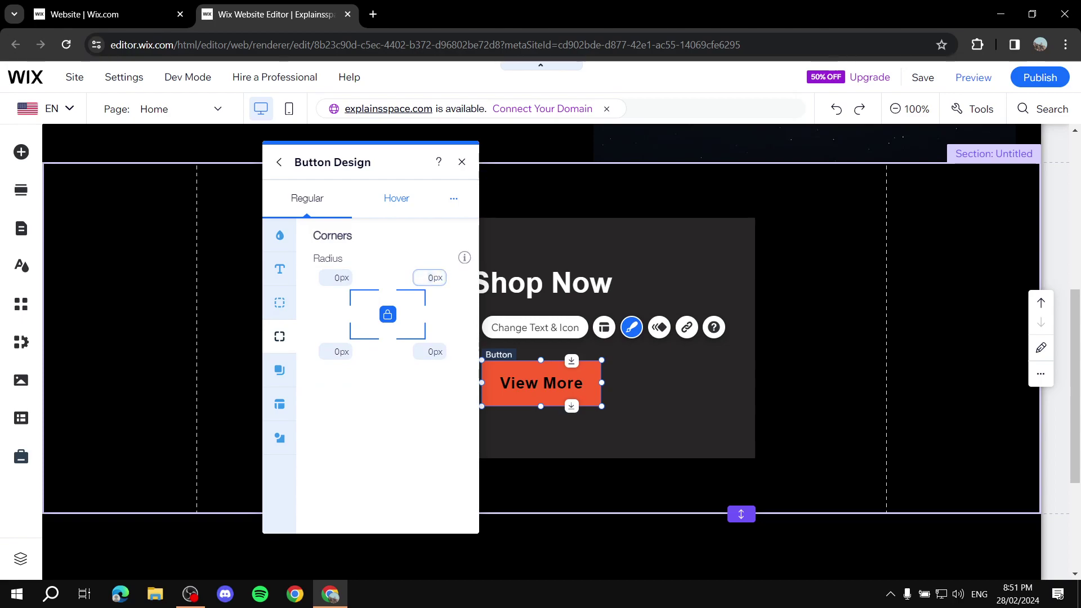
{"action": "type", "text": "15"}
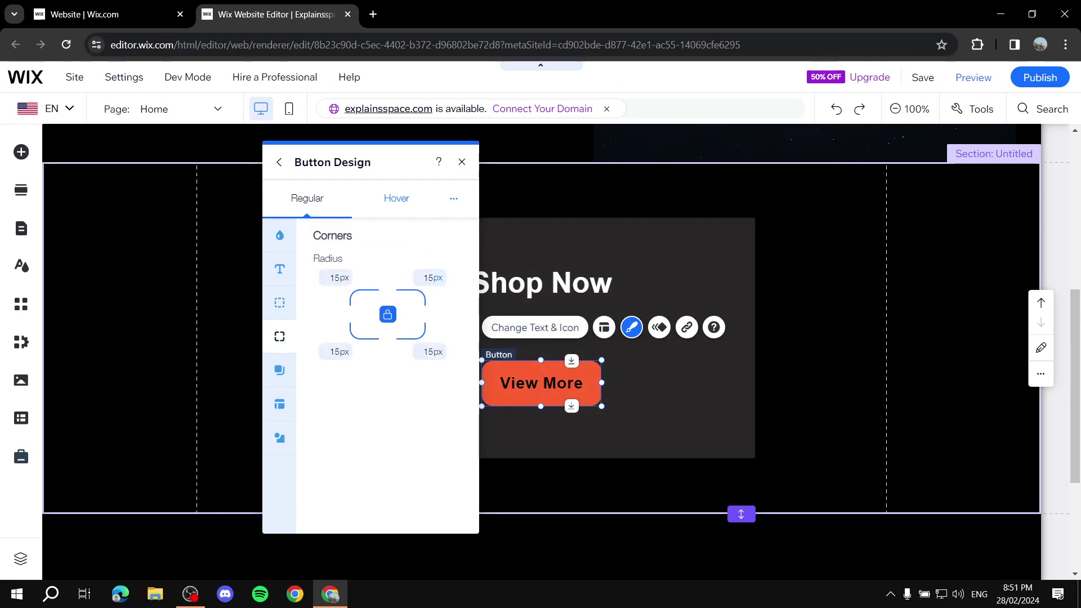
{"action": "type", "text": "20"}
{"action": "key", "text": "Return"}
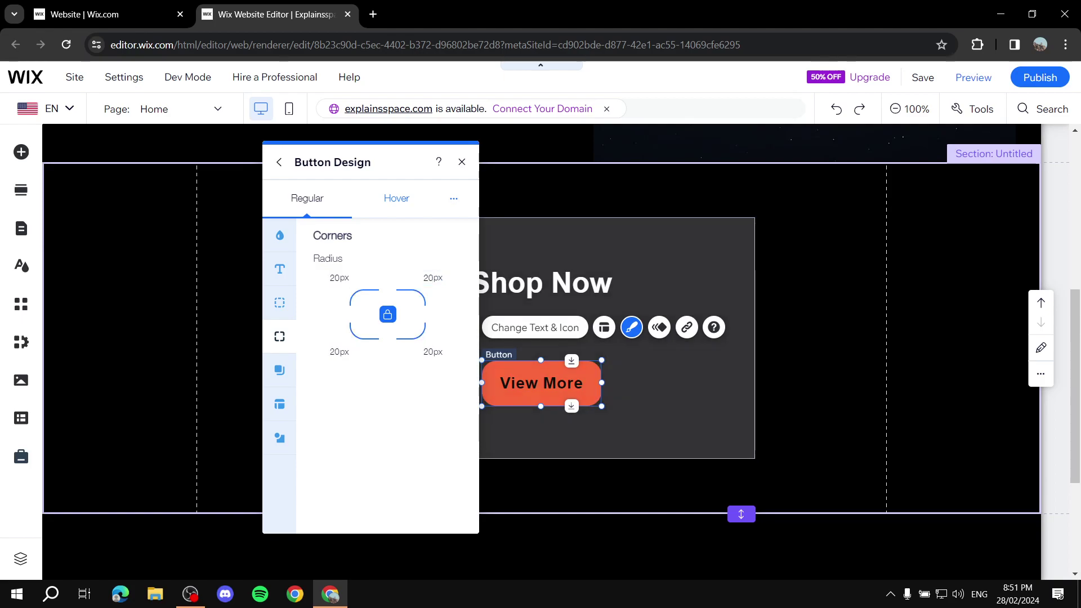
{"action": "left_click", "coordinate": [676, 394]}
Add a 3 px border to all sides of the "View More" button
{"action": "left_click", "coordinate": [541, 383]}
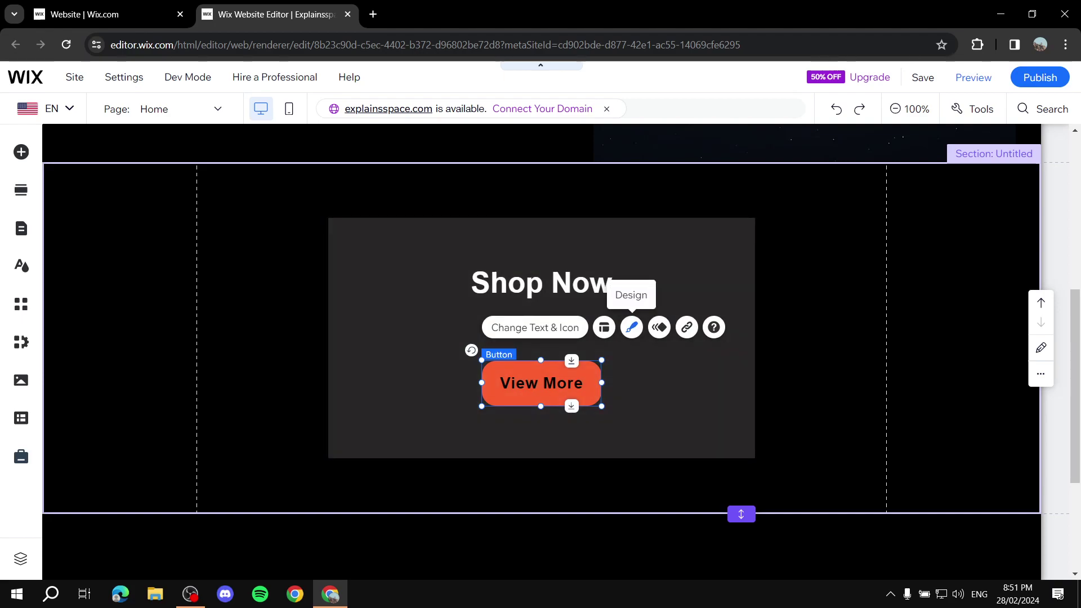
{"action": "left_click", "coordinate": [631, 327]}
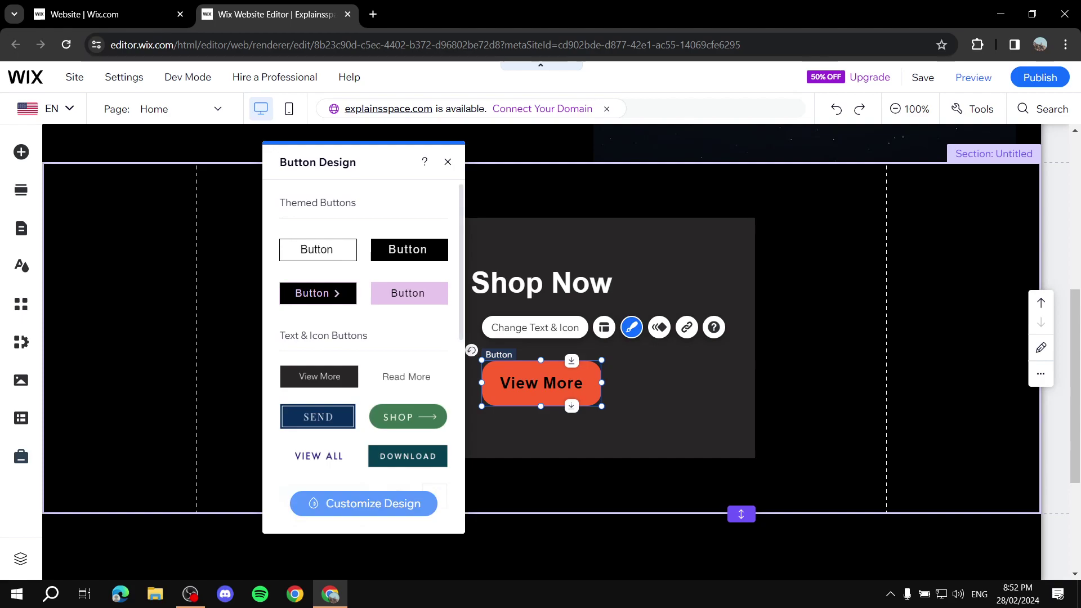
{"action": "left_click", "coordinate": [332, 302]}
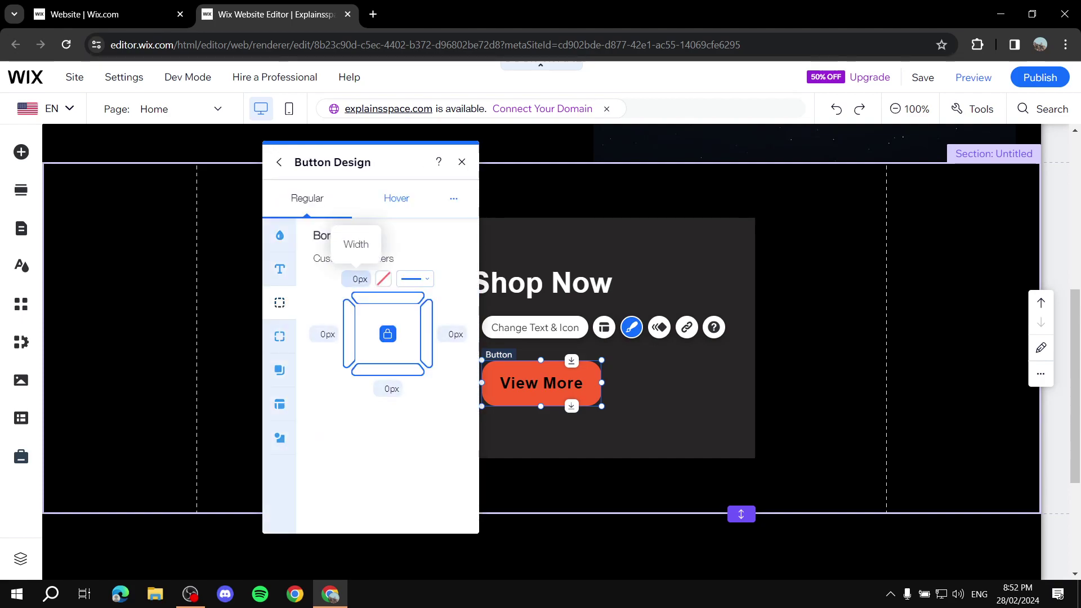
{"action": "left_click", "coordinate": [356, 279]}
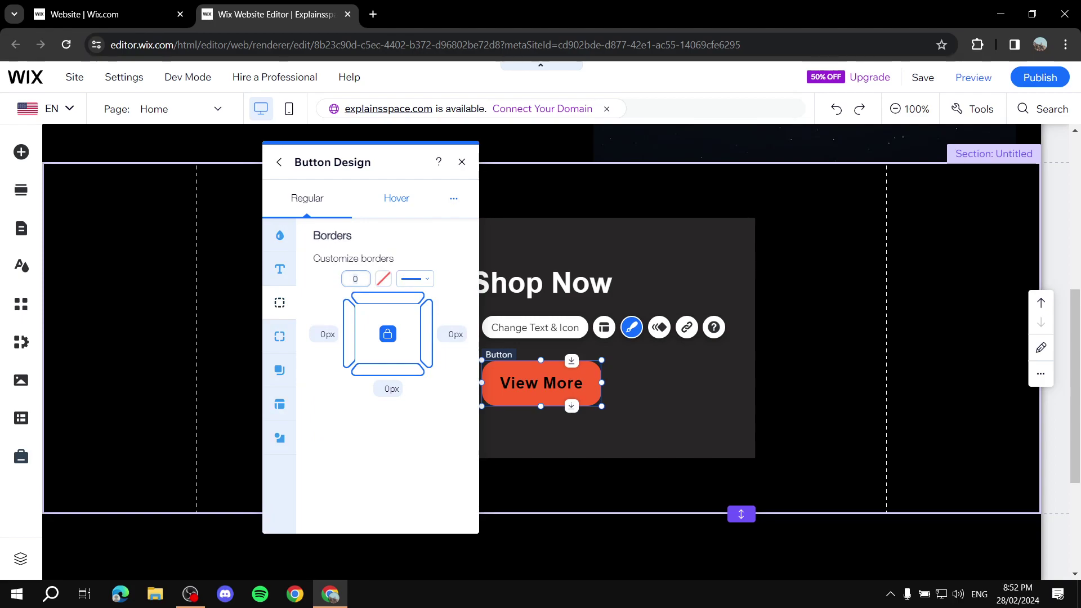
{"action": "type", "text": "3"}
{"action": "key", "text": "Return"}
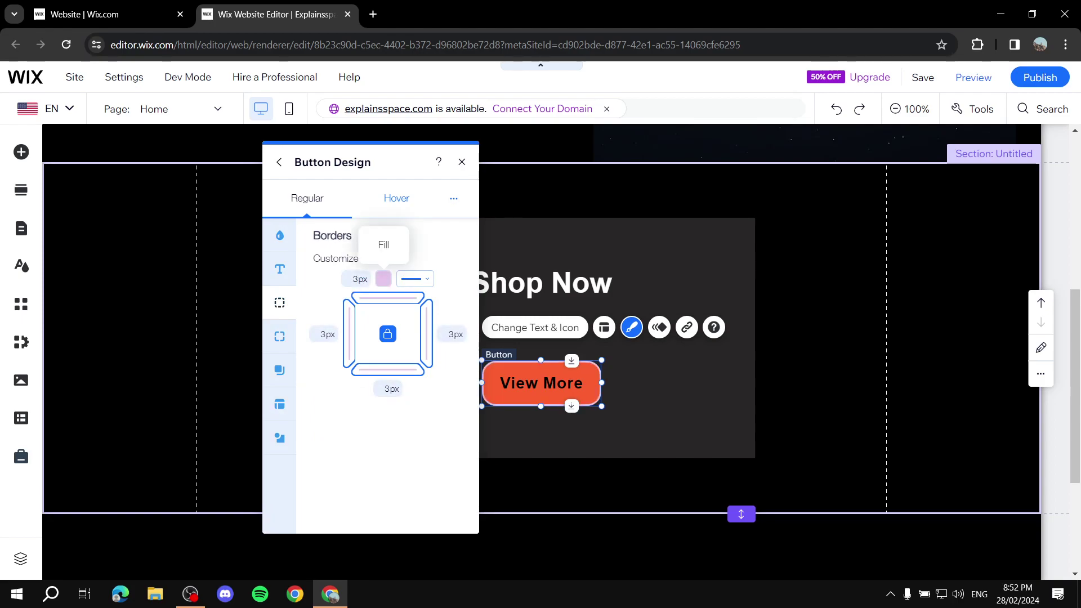
Change the border color of the "View More" button to black and close its design settings
{"action": "left_click", "coordinate": [384, 278]}
{"action": "left_click", "coordinate": [515, 265]}
{"action": "left_click", "coordinate": [639, 157]}
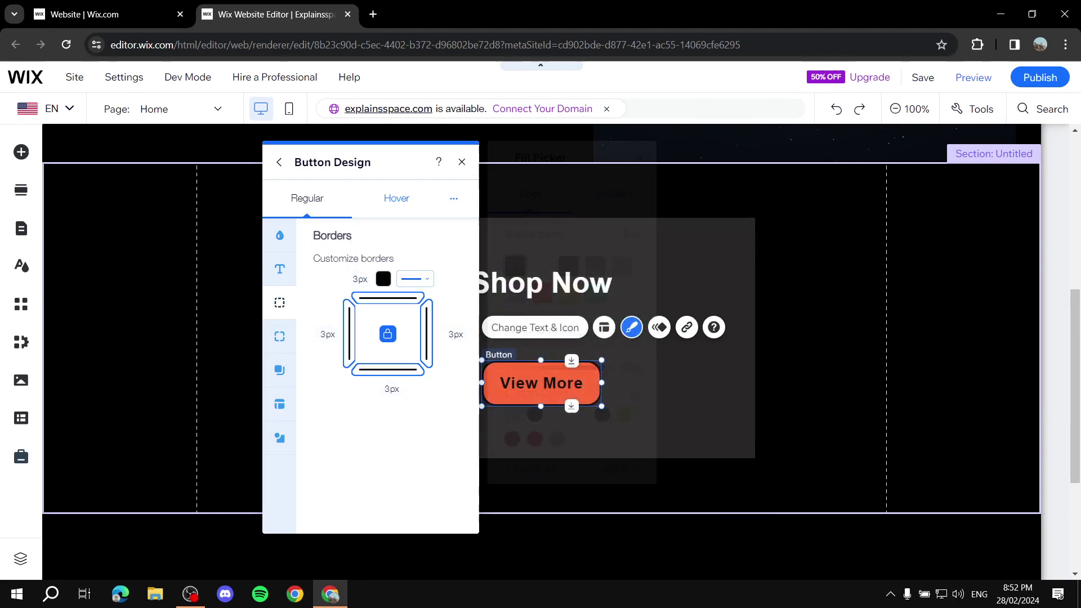
{"action": "left_click", "coordinate": [639, 333]}
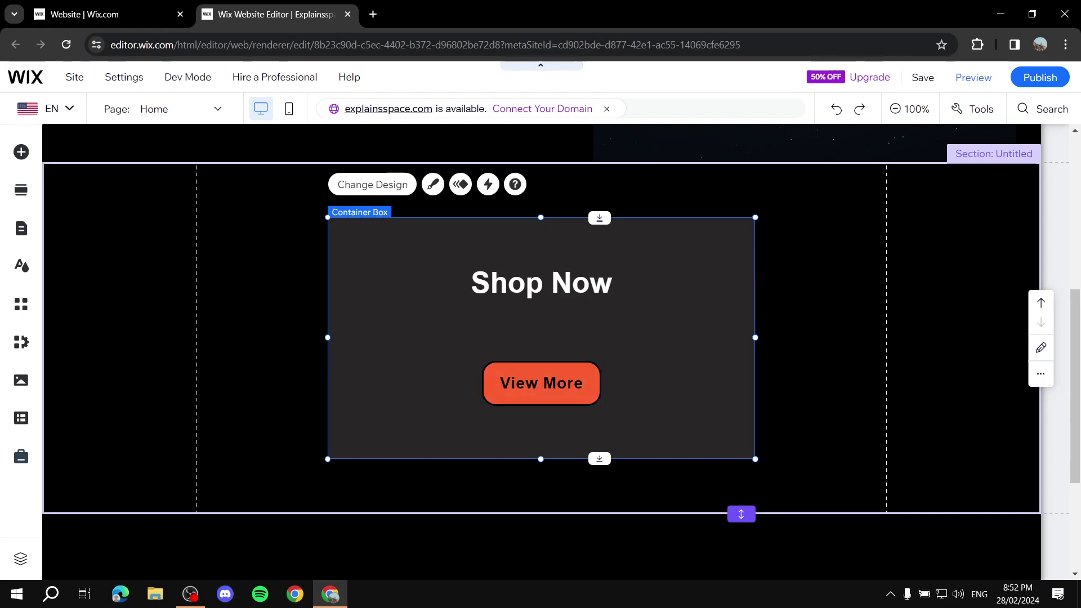
Show the arrow icon on the "View More" button and set its size to 16 px
{"action": "left_click", "coordinate": [541, 383]}
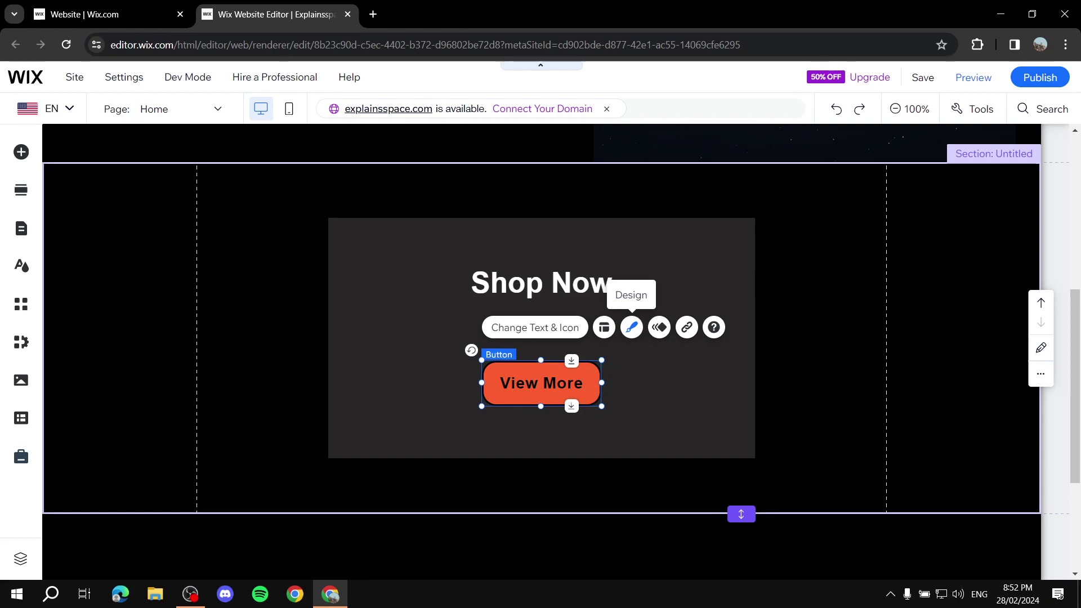
{"action": "left_click", "coordinate": [631, 327]}
{"action": "left_click", "coordinate": [363, 503]}
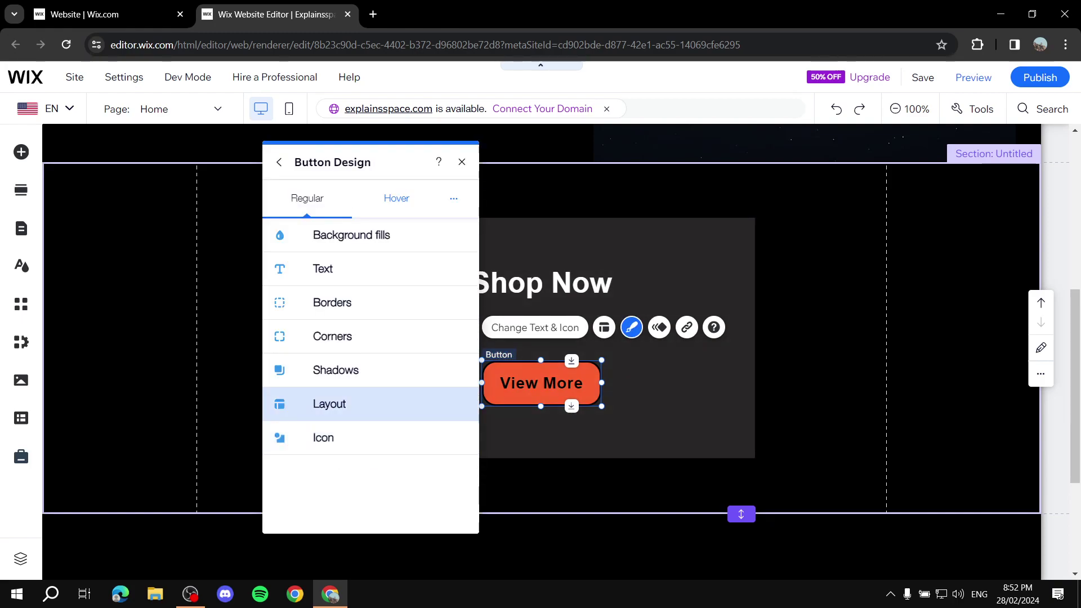
{"action": "left_click", "coordinate": [335, 370]}
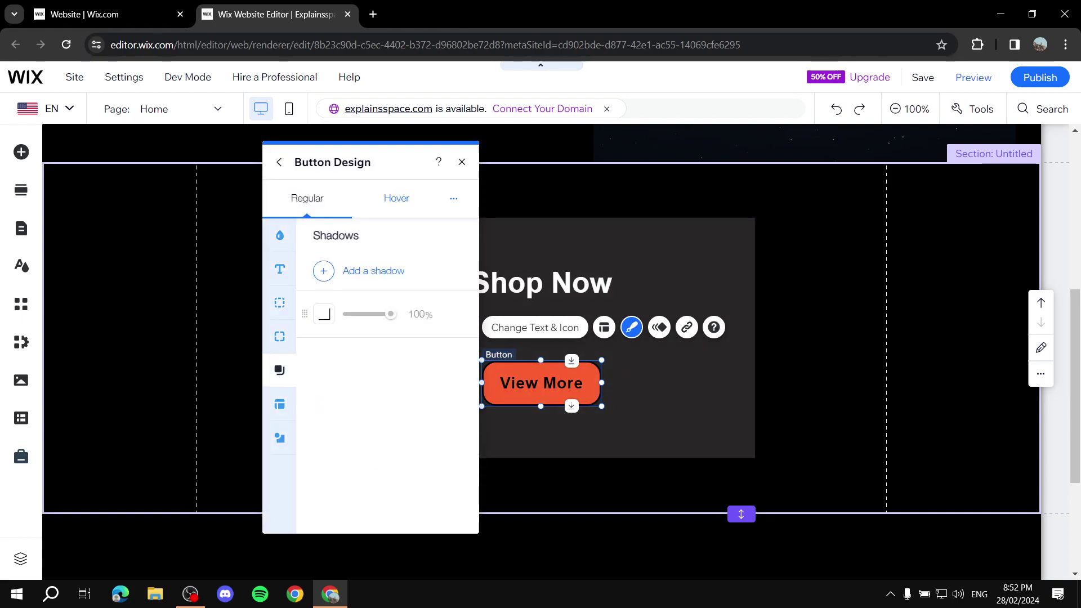
{"action": "left_click", "coordinate": [280, 403]}
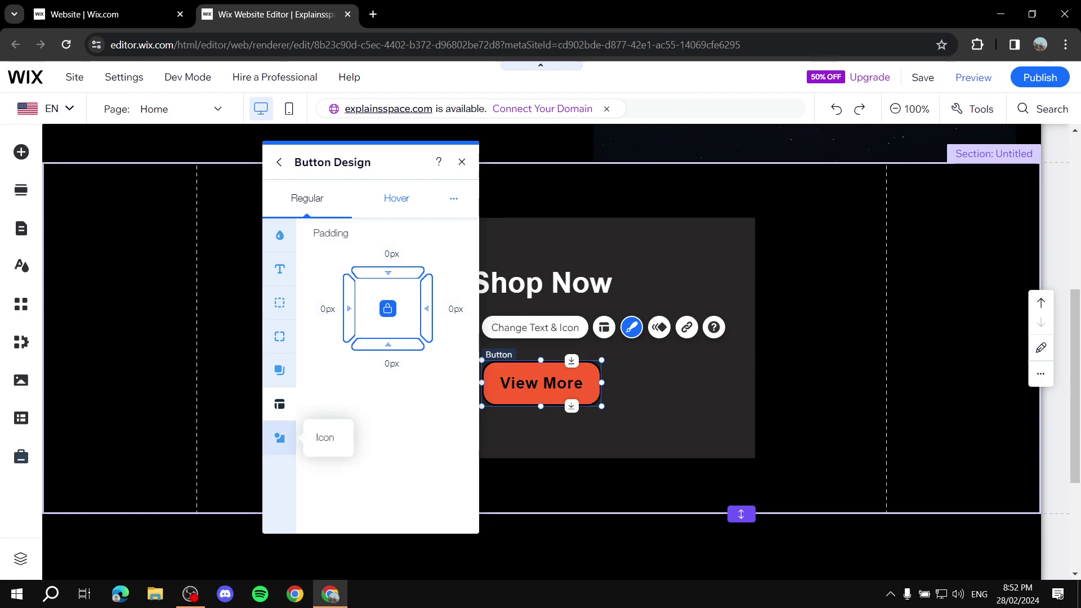
{"action": "left_click", "coordinate": [279, 438]}
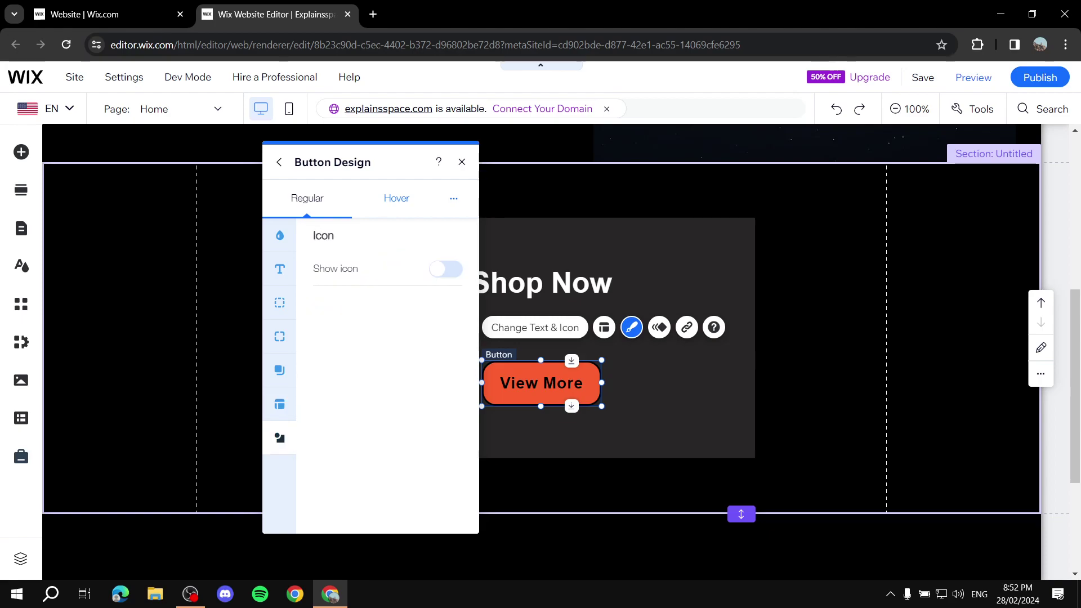
{"action": "left_click", "coordinate": [445, 268]}
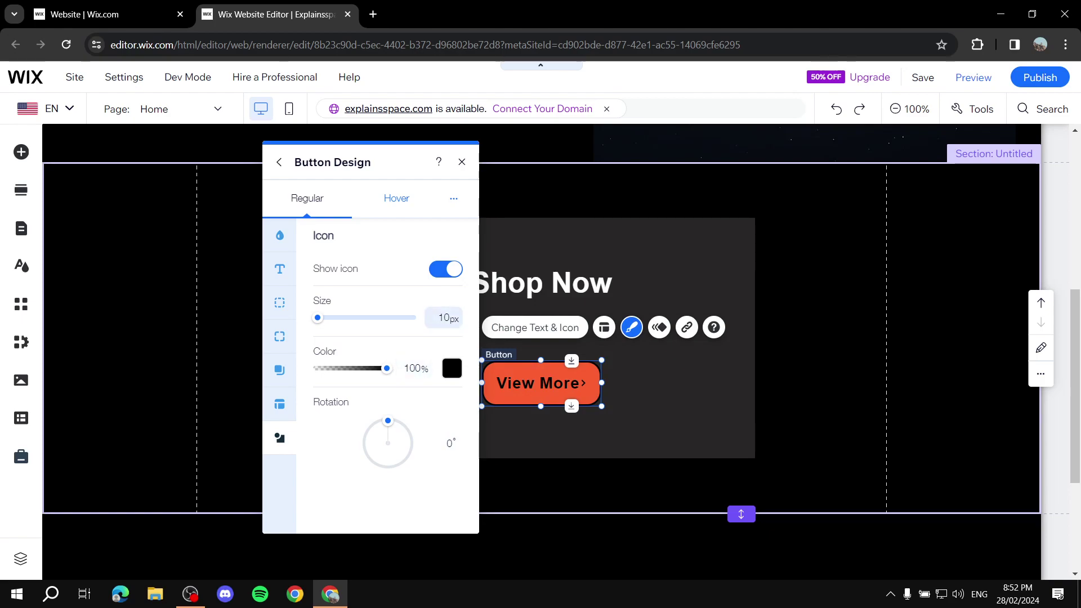
{"action": "left_click_drag", "start_coordinate": [318, 317], "coordinate": [324, 318]}
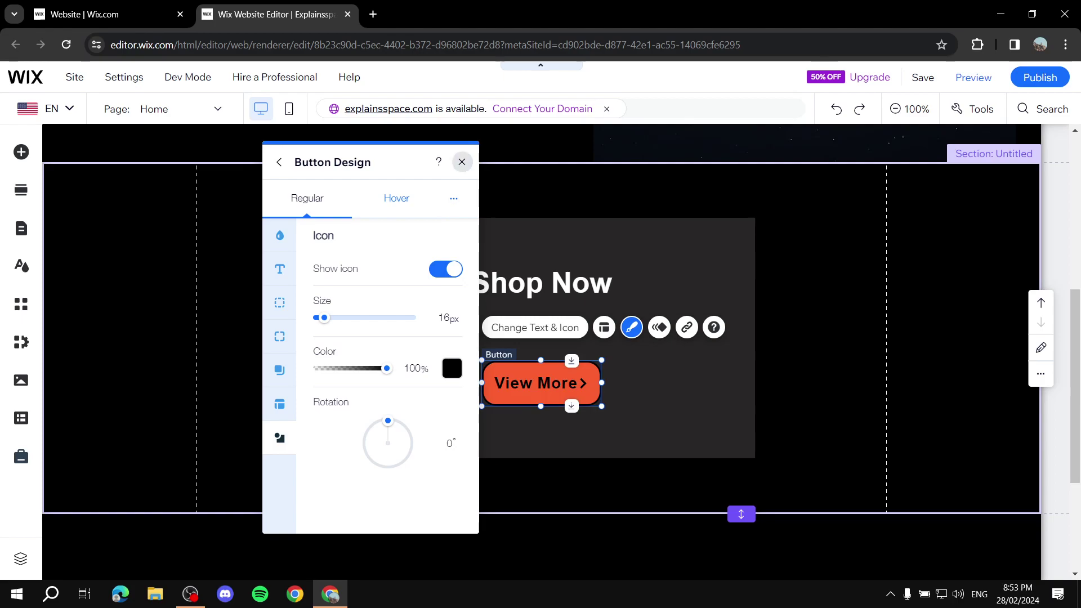
{"action": "left_click", "coordinate": [462, 162]}
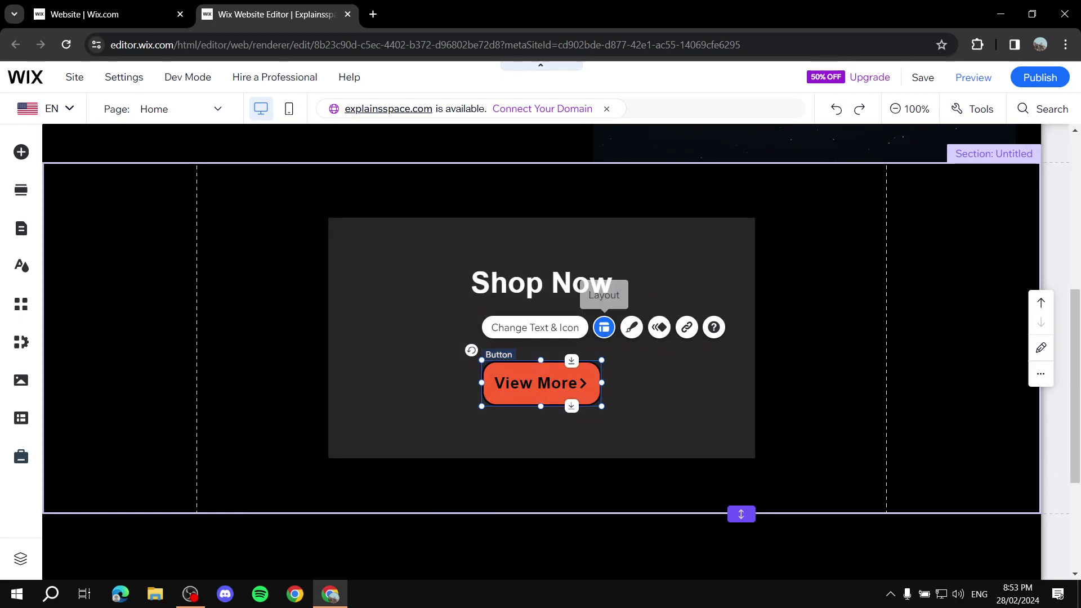
Keep the button displaying text and icon, and set the spacing between them to 2 px
{"action": "left_click", "coordinate": [605, 328]}
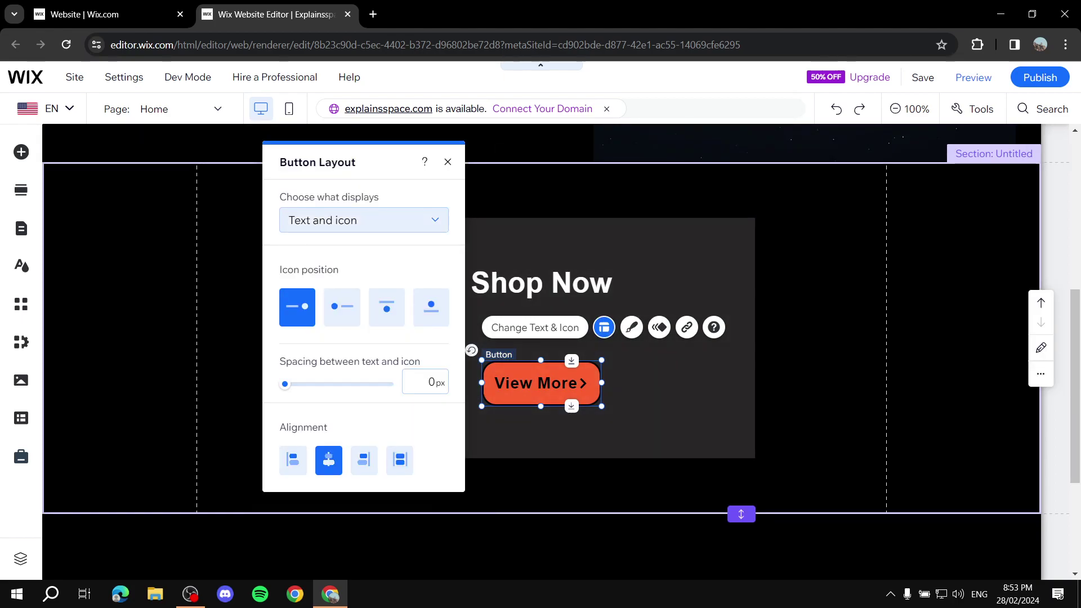
{"action": "left_click", "coordinate": [364, 220]}
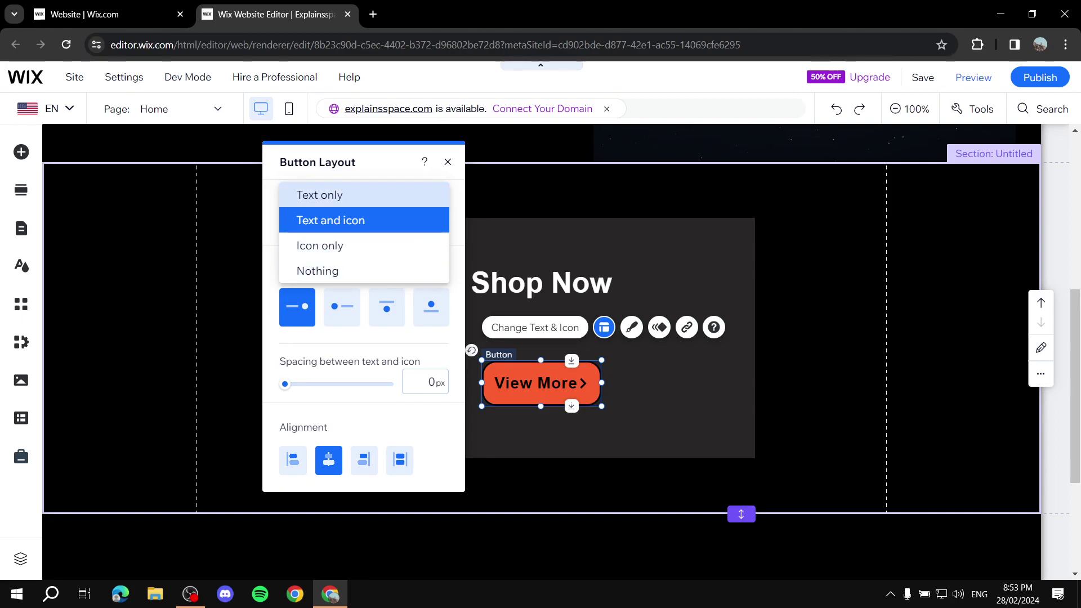
{"action": "left_click", "coordinate": [331, 221]}
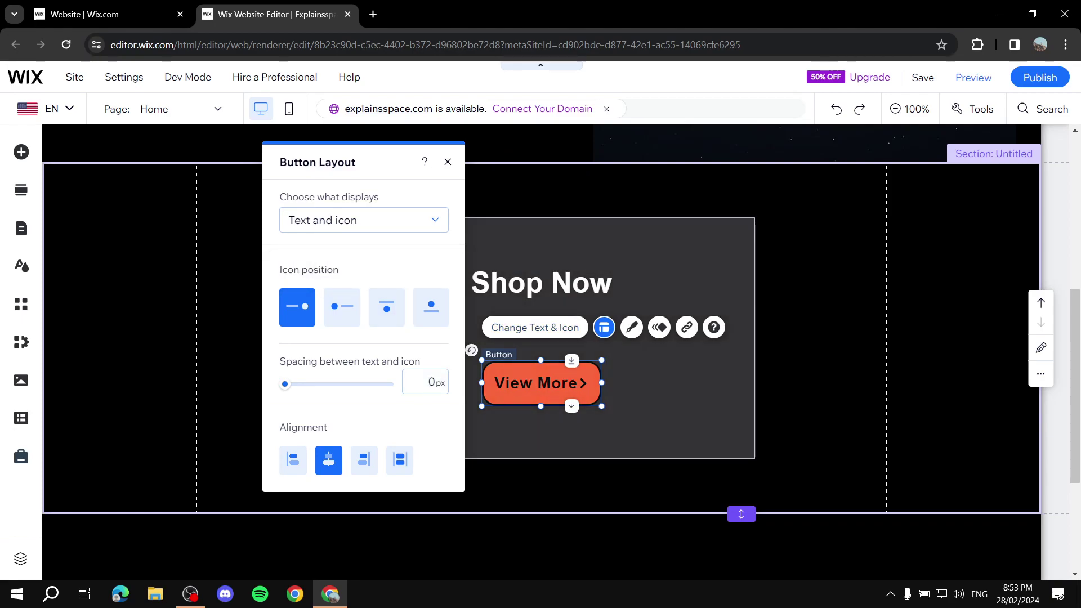
{"action": "mouse_move", "coordinate": [285, 384]}
{"action": "left_mouse_down"}
{"action": "mouse_move", "coordinate": [298, 384]}
{"action": "mouse_move", "coordinate": [289, 384]}
{"action": "left_mouse_up"}
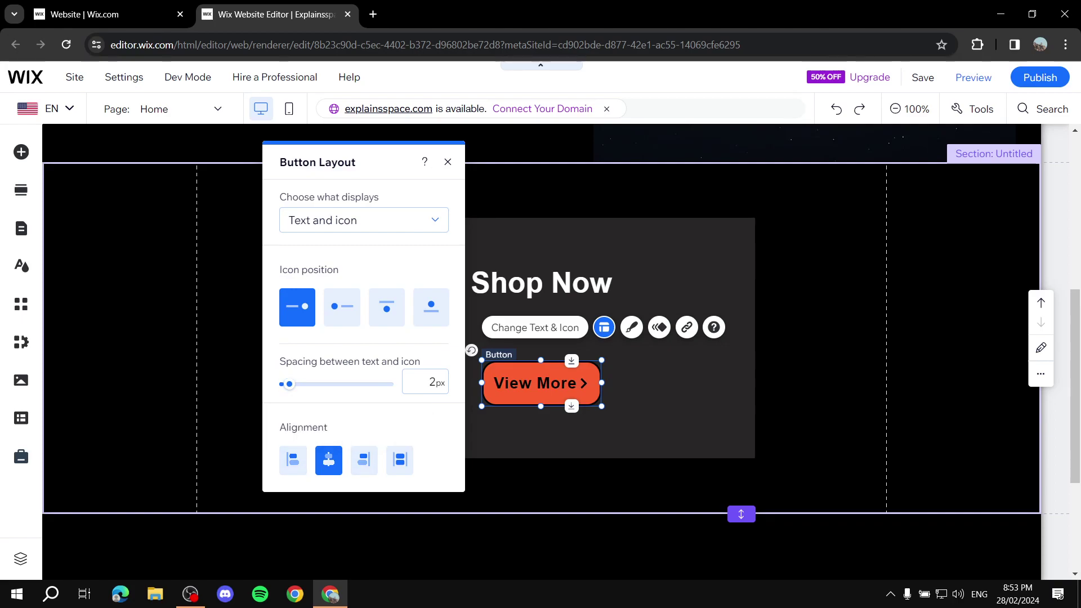
{"action": "left_click", "coordinate": [448, 162]}
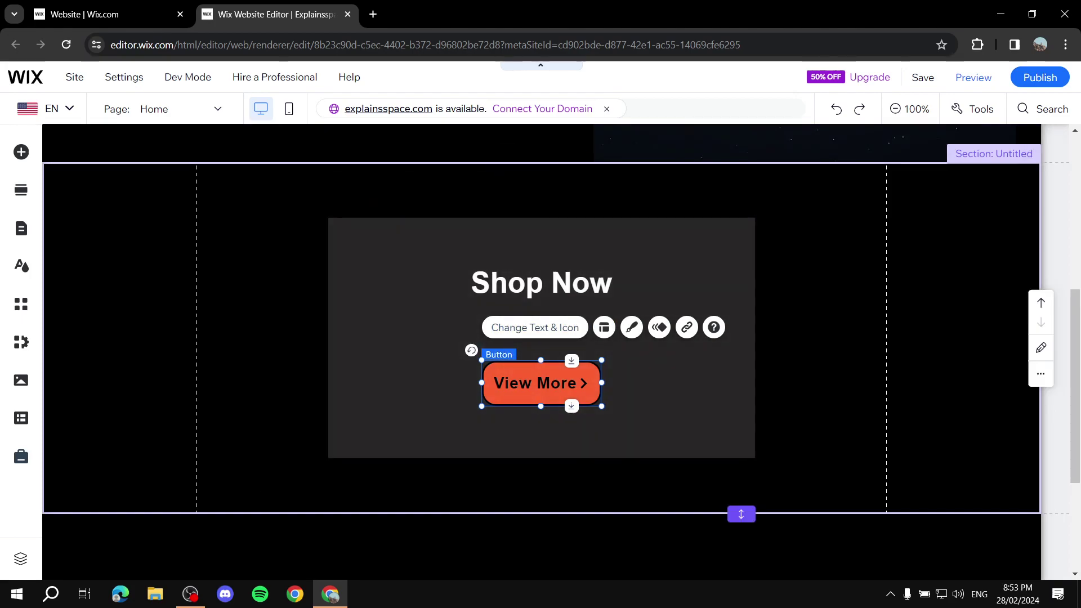
Change the "View More" button's text to "Shop Now"
{"action": "left_click", "coordinate": [534, 327]}
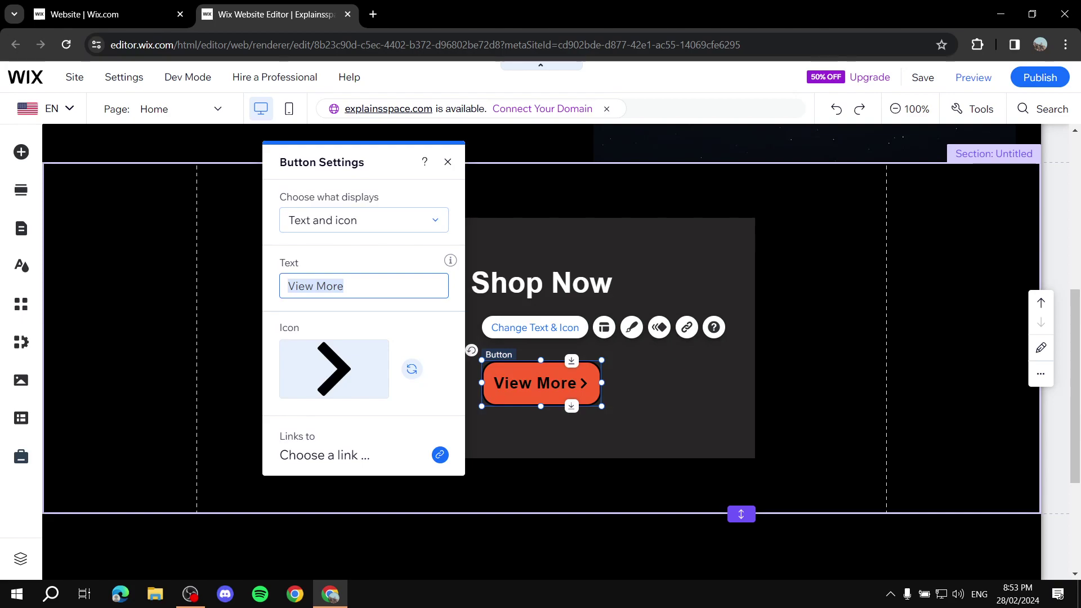
{"action": "type", "text": "Shi"}
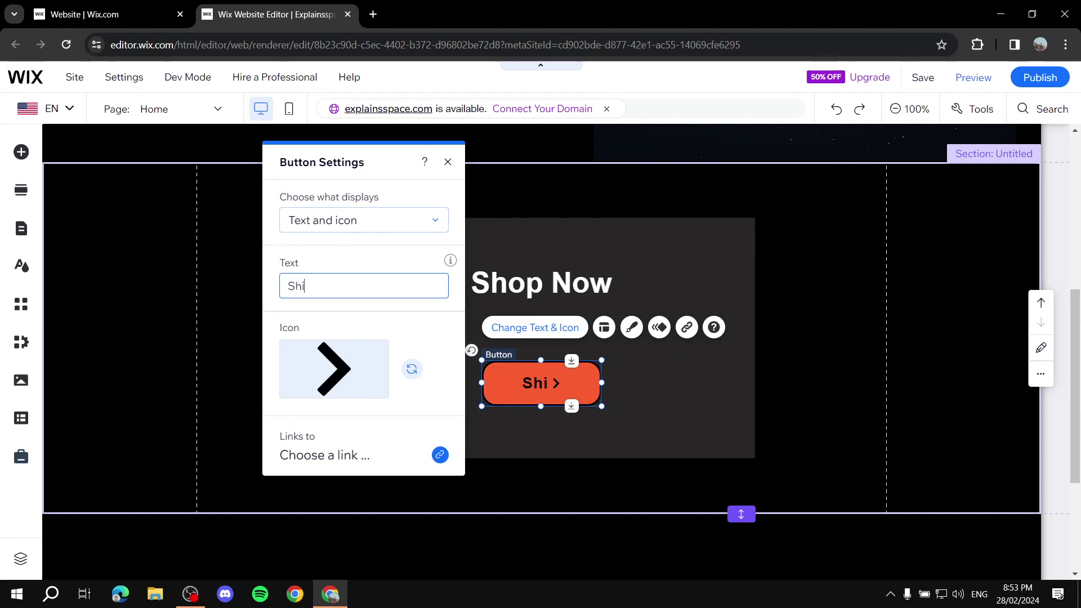
{"action": "key", "text": "BackSpace"}
{"action": "type", "text": "op Now"}
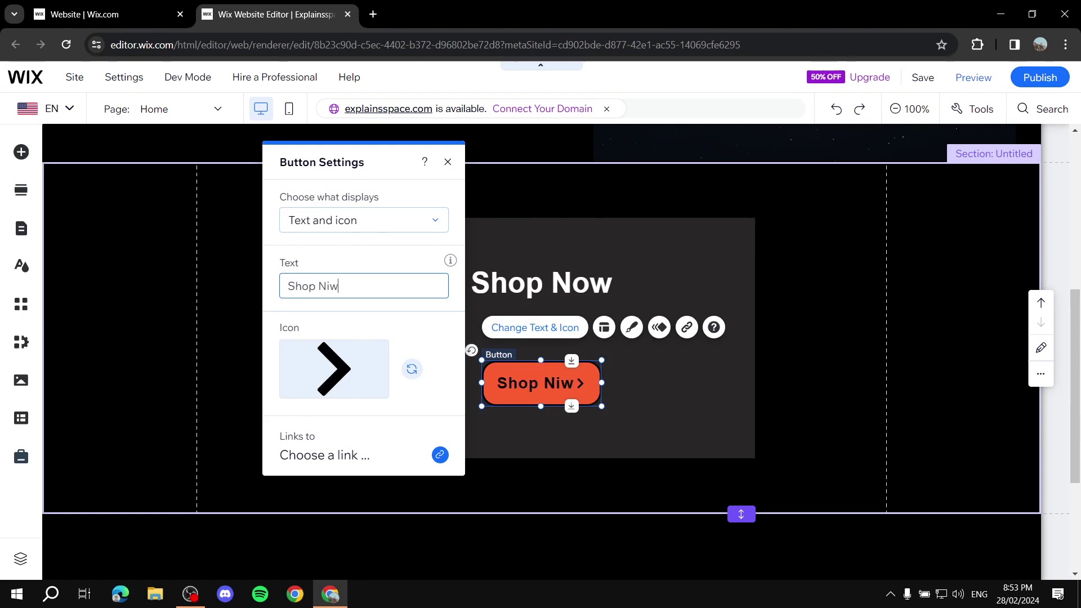
{"action": "key", "text": "BackSpace"}
{"action": "key", "text": "BackSpace"}
{"action": "type", "text": "OW"}
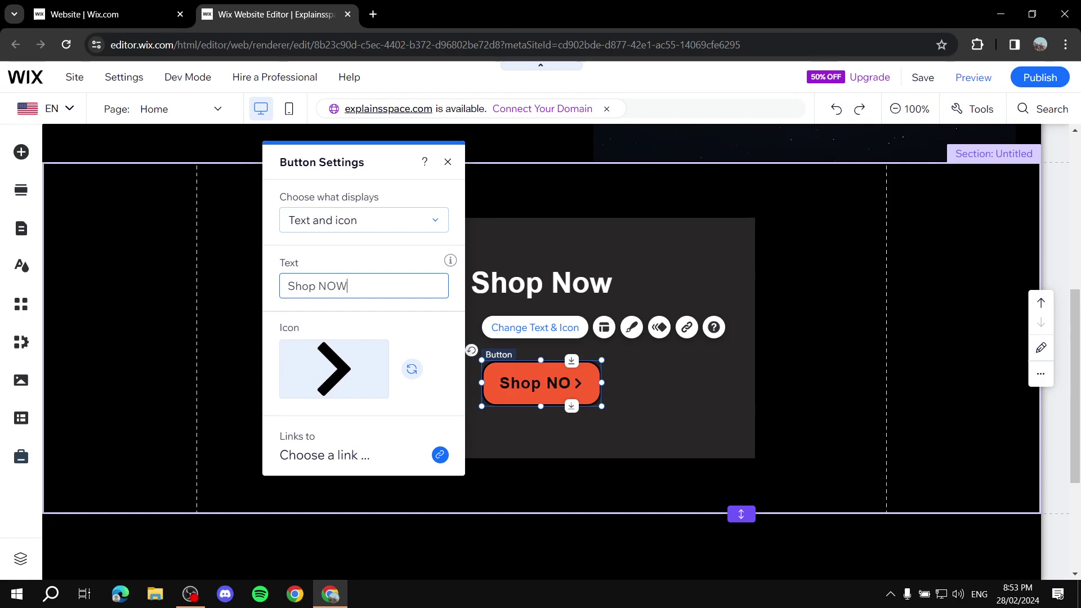
{"action": "key", "text": "BackSpace"}
{"action": "key", "text": "BackSpace"}
{"action": "type", "text": "ow"}
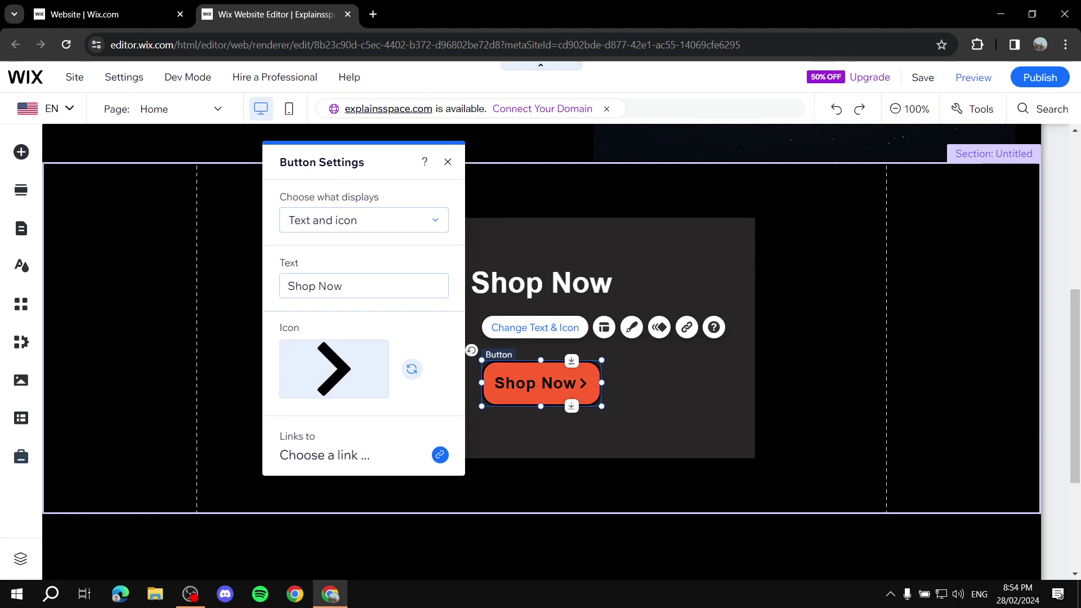
{"action": "left_click", "coordinate": [334, 369]}
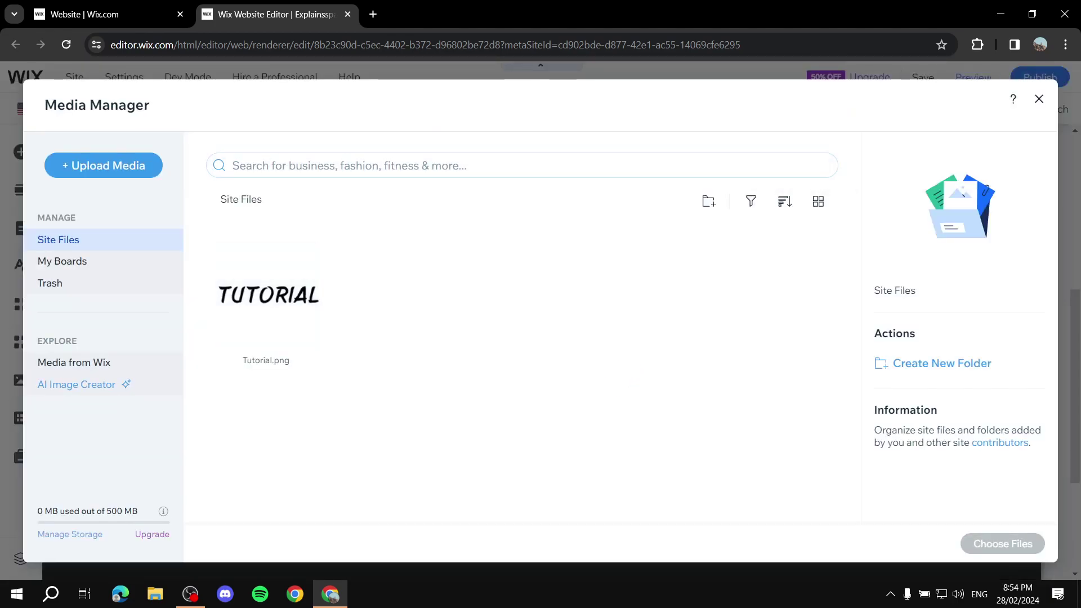
{"action": "left_click", "coordinate": [1039, 99]}
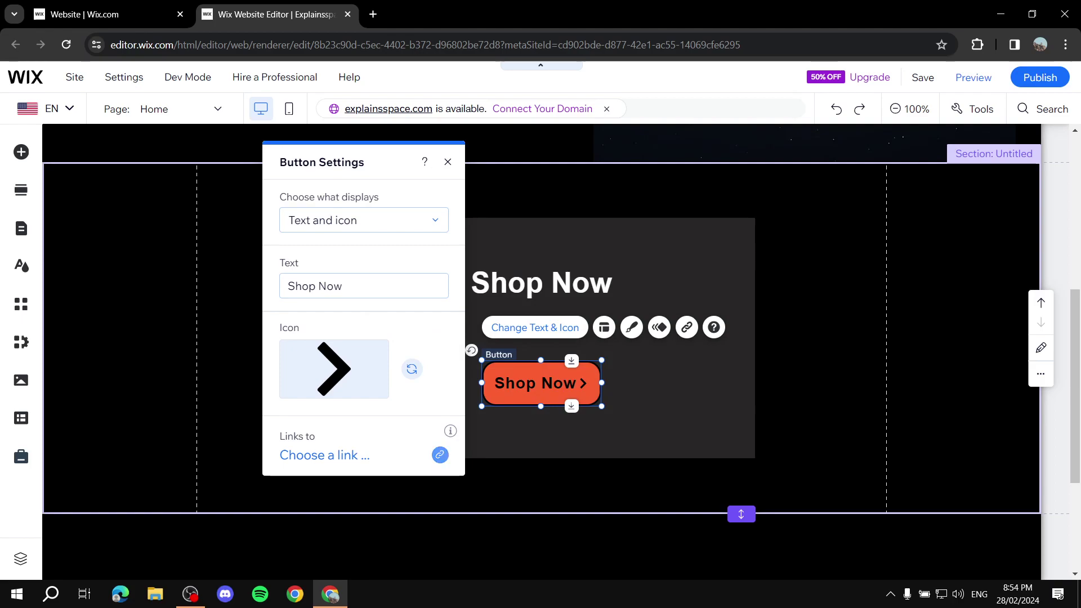
{"action": "left_click", "coordinate": [440, 455]}
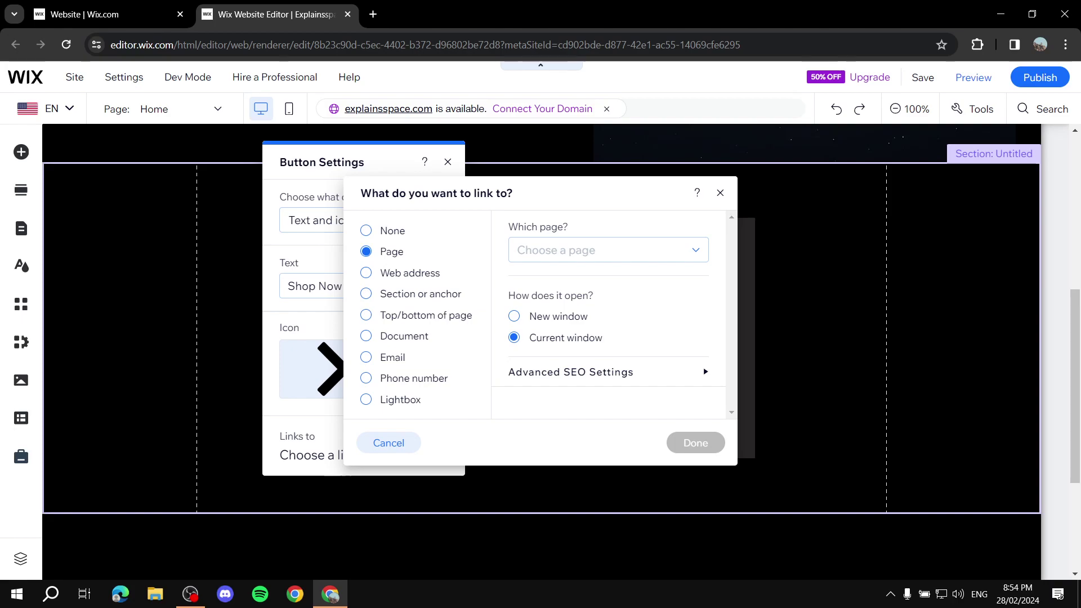
{"action": "left_click", "coordinate": [366, 272]}
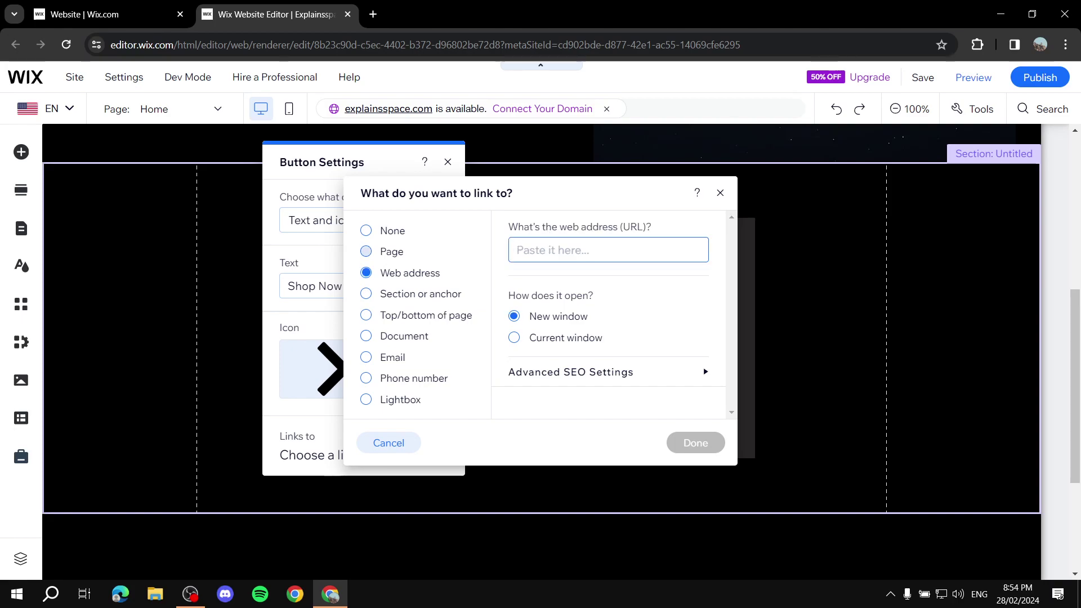
{"action": "left_click", "coordinate": [366, 251]}
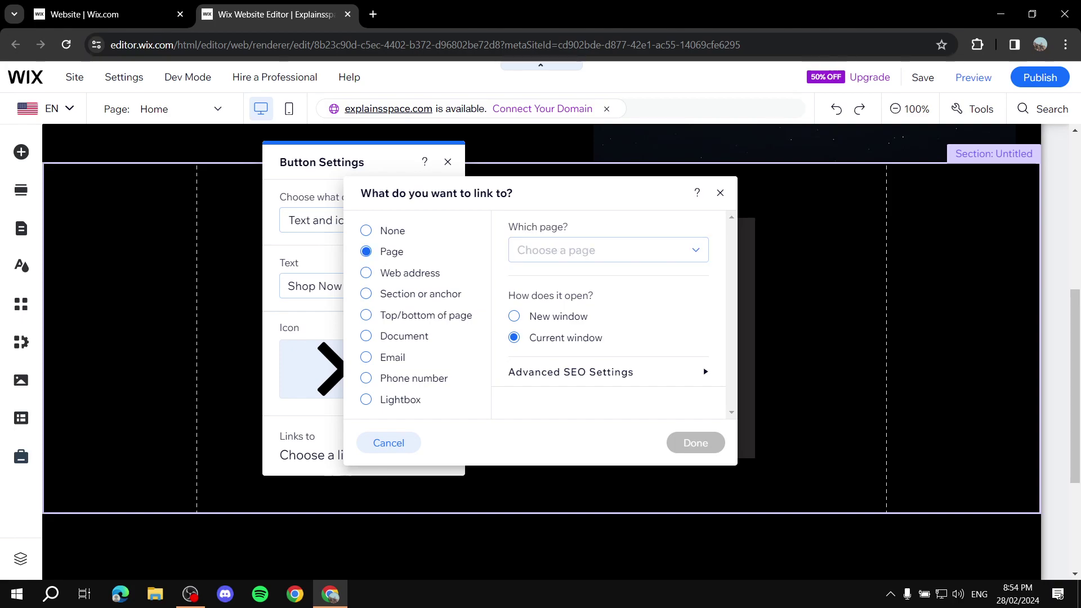
{"action": "key", "text": "Escape"}
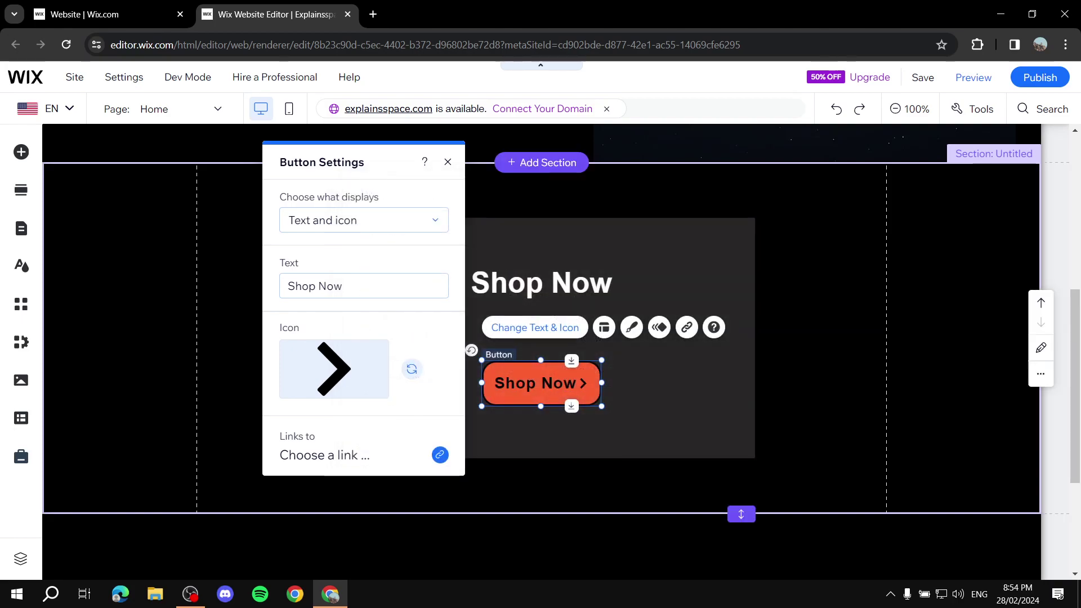
{"action": "key", "text": "Escape"}
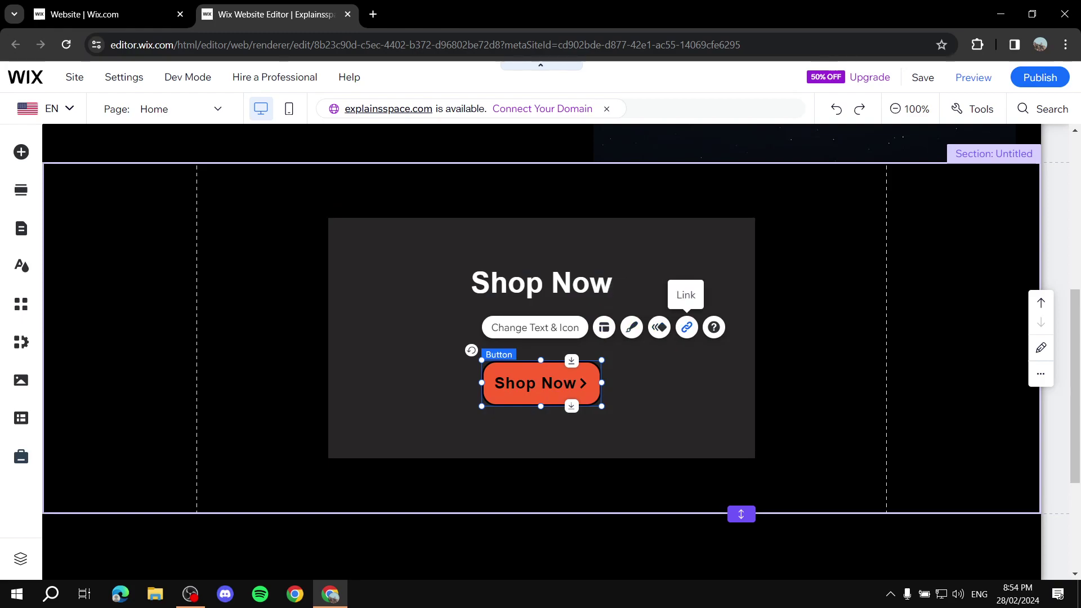
Link the "Shop Now" button to the Product Page, with "I'm a product" as the linked item
{"action": "left_click", "coordinate": [686, 327]}
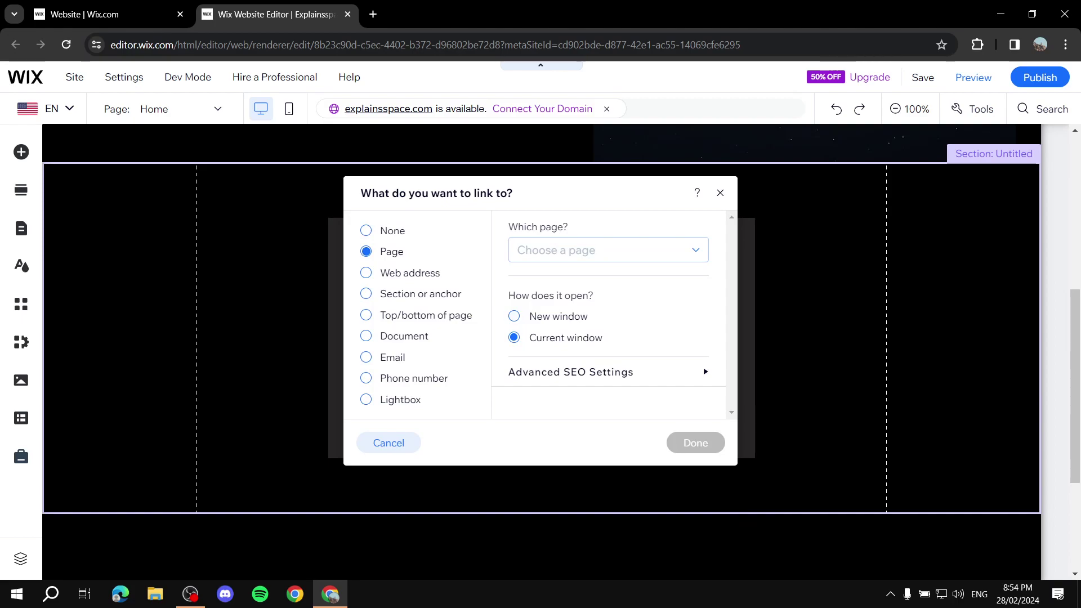
{"action": "left_click", "coordinate": [607, 249]}
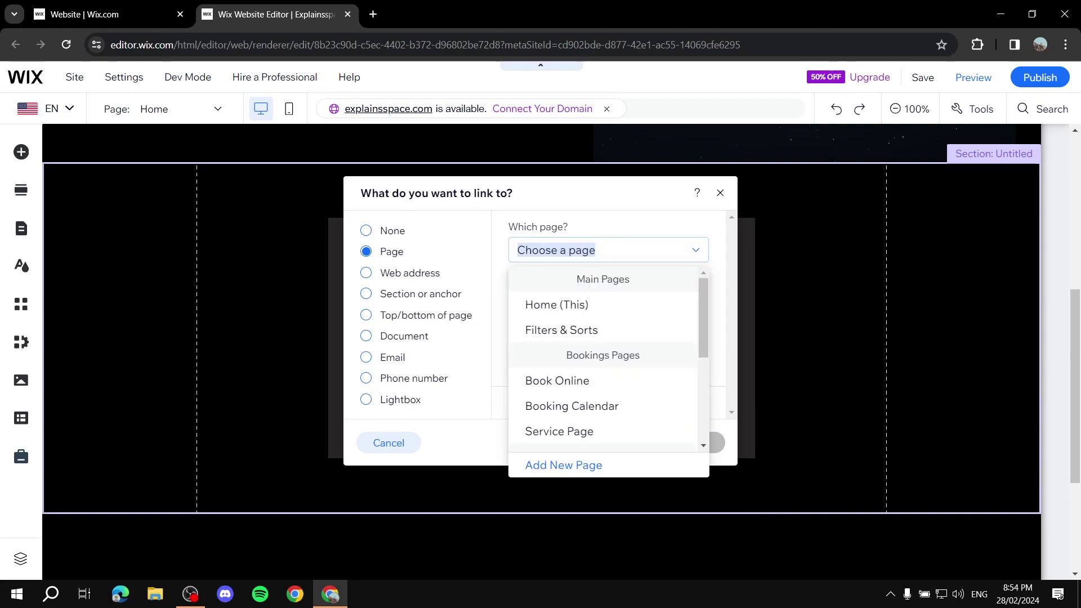
{"action": "key", "text": "Down"}
{"action": "key", "text": "Down"}
{"action": "key", "text": "Up"}
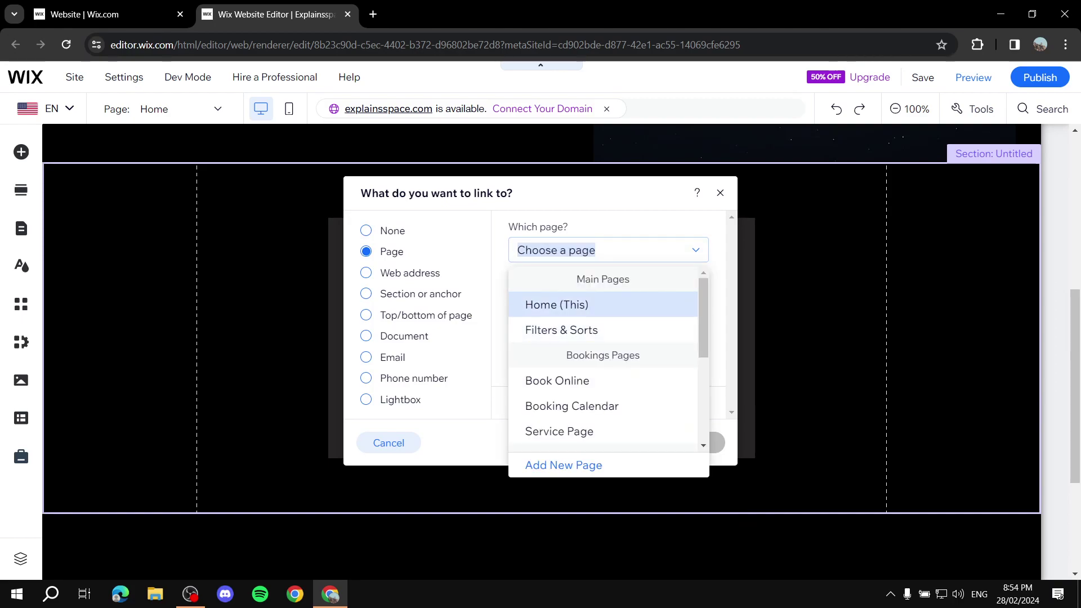
{"action": "key", "text": "Down"}
{"action": "key", "text": "Down"}
{"action": "key", "text": "Down"}
{"action": "key", "text": "Down"}
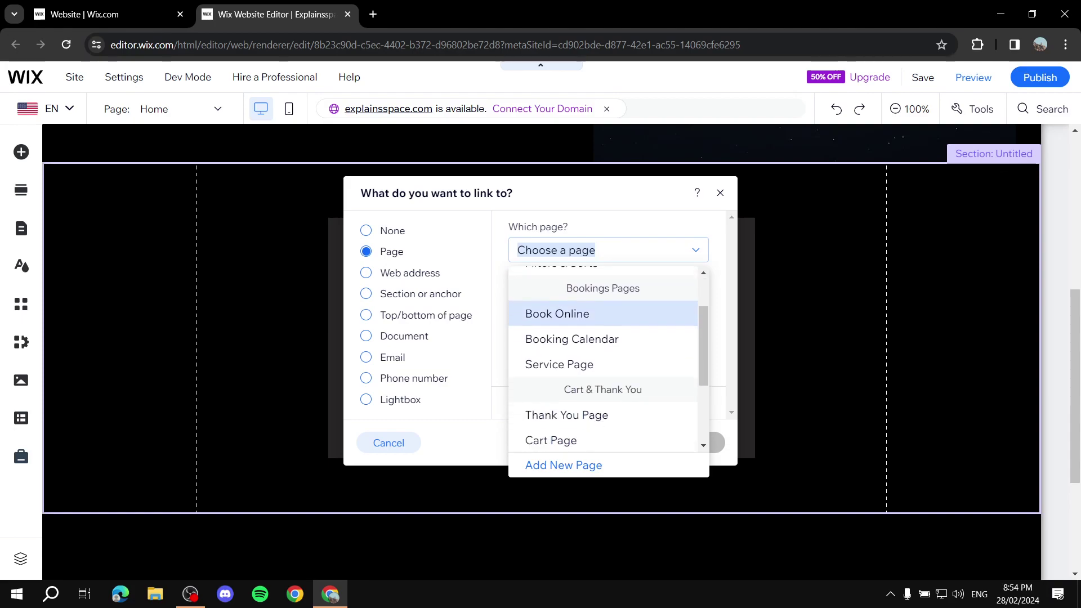
{"action": "key", "text": "Down"}
{"action": "key", "text": "Down"}
{"action": "key", "text": "Up"}
{"action": "key", "text": "Down"}
{"action": "key", "text": "Down"}
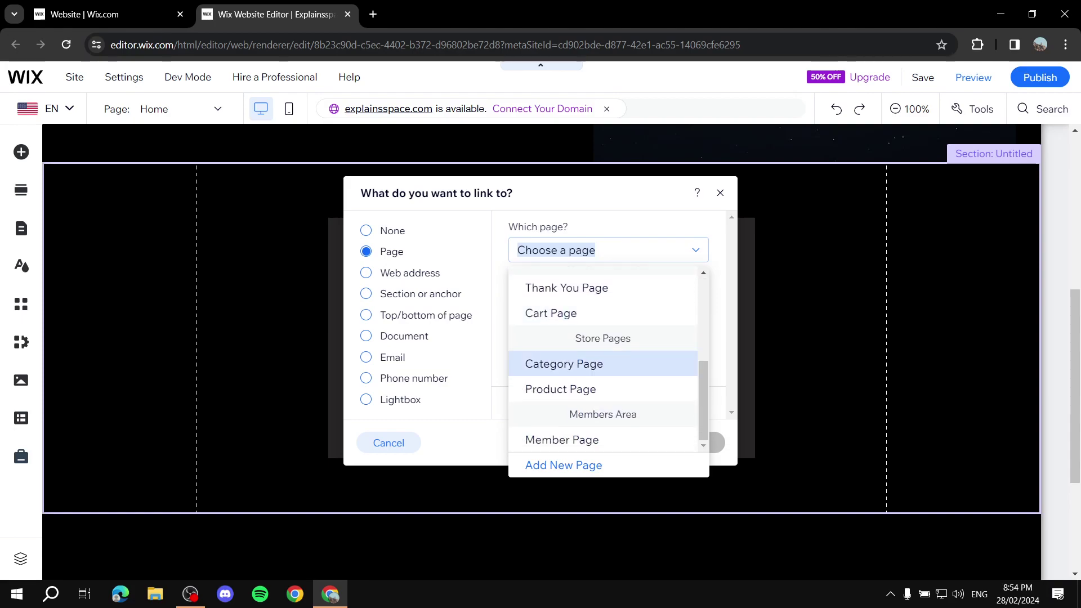
{"action": "key", "text": "Down"}
{"action": "key", "text": "Return"}
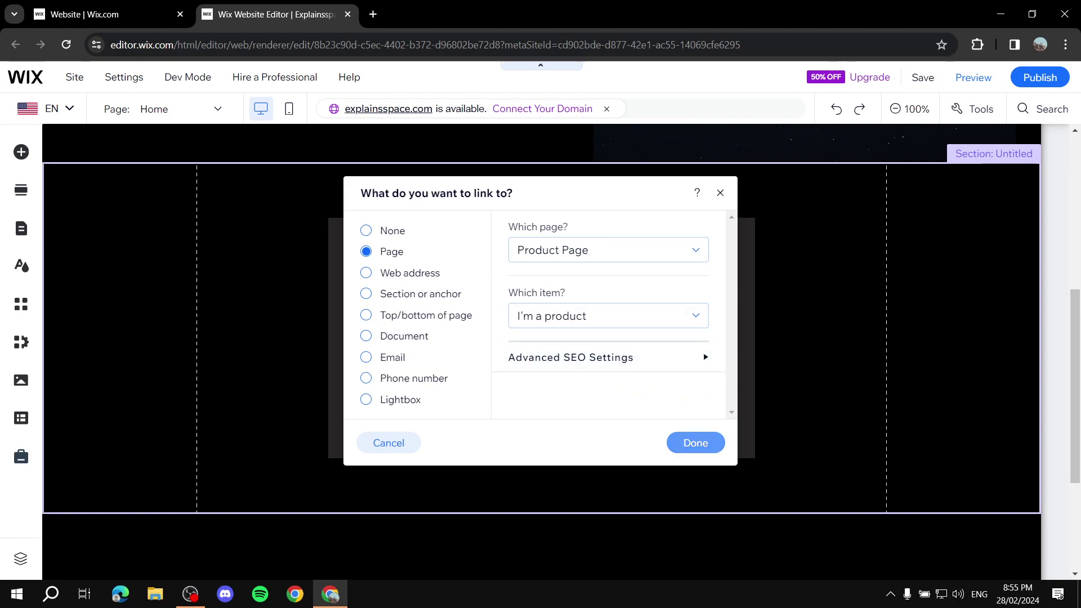
{"action": "left_click", "coordinate": [695, 442]}
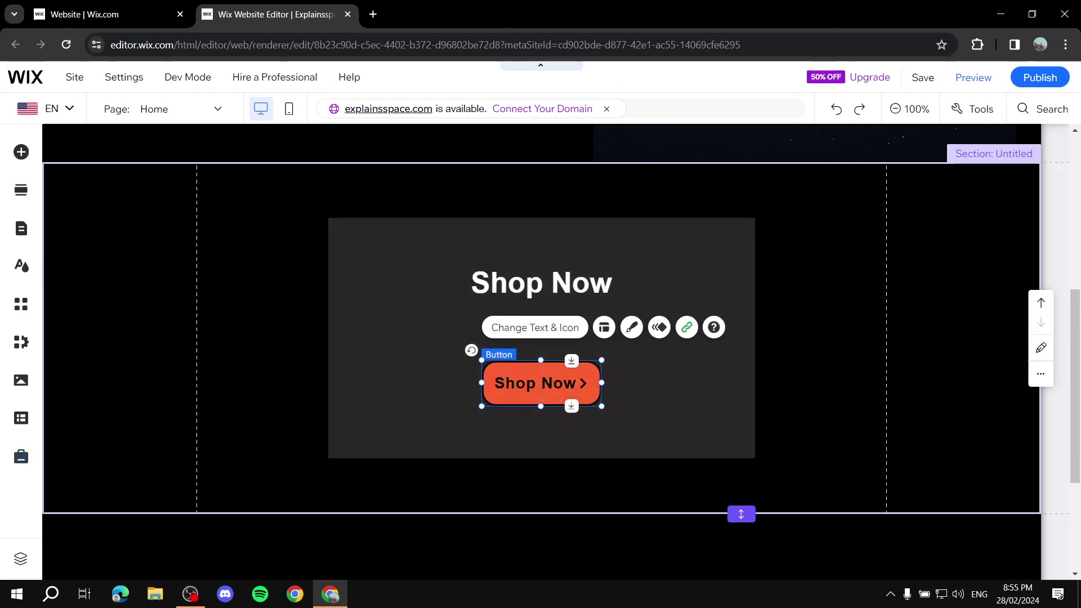
Publish the website with the new "Shop Now" section
{"action": "left_click", "coordinate": [1040, 77]}
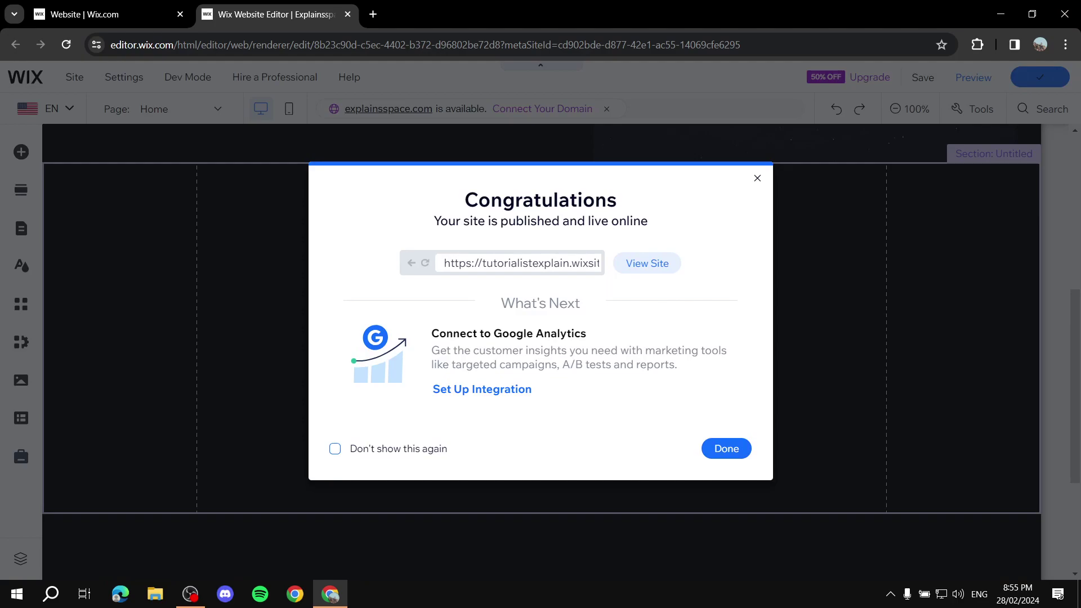
Save the website with its new "Shop Now" section and dismiss the save confirmation
{"action": "left_click", "coordinate": [726, 449]}
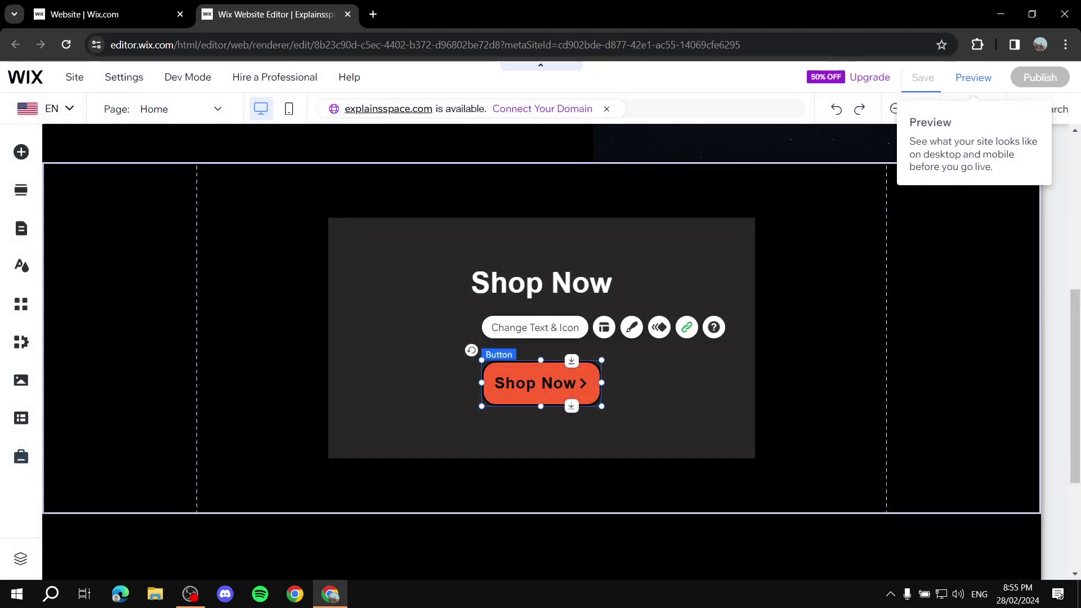
{"action": "key", "text": "ctrl+s"}
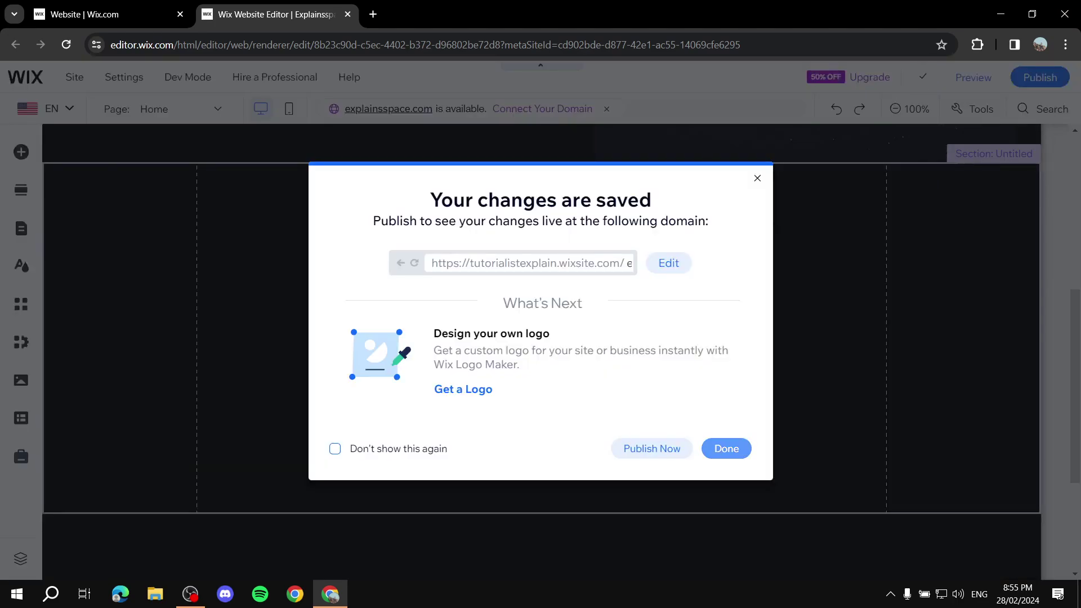
{"action": "left_click", "coordinate": [727, 449]}
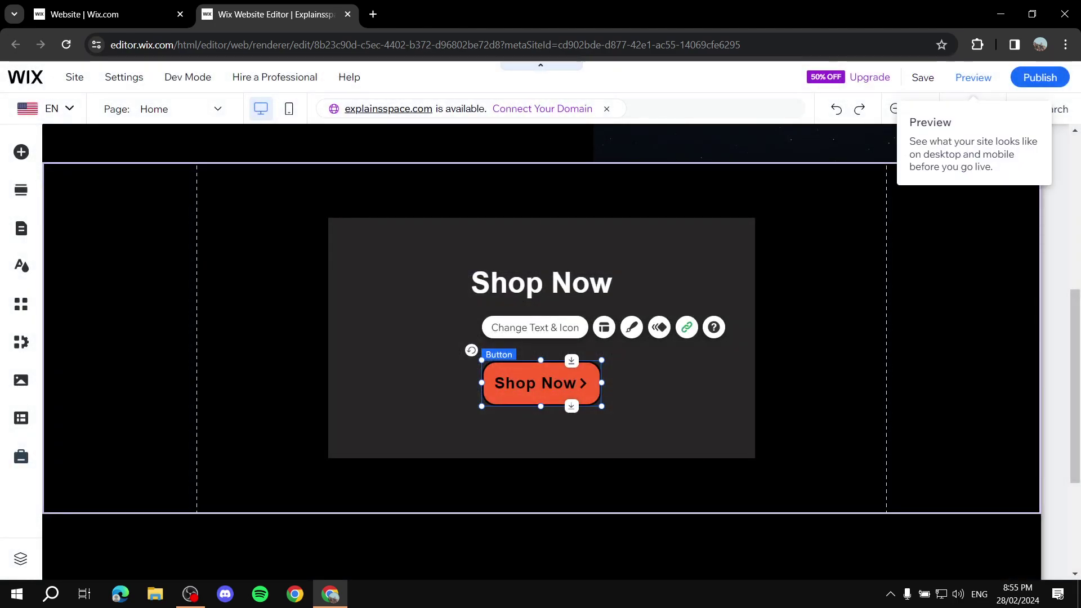
Preview the site and follow the "Shop Now" button's link to check the product page it opens
{"action": "left_click", "coordinate": [972, 77]}
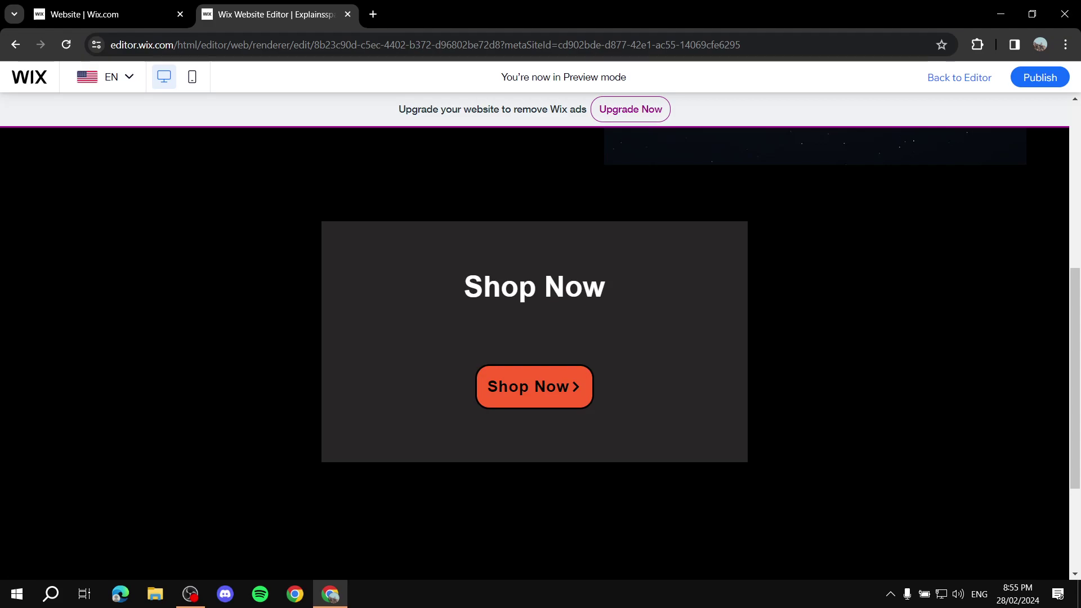
{"action": "left_click", "coordinate": [534, 386]}
{"action": "scroll", "coordinate": [535, 353], "scroll_direction": "down", "scroll_amount": 4}
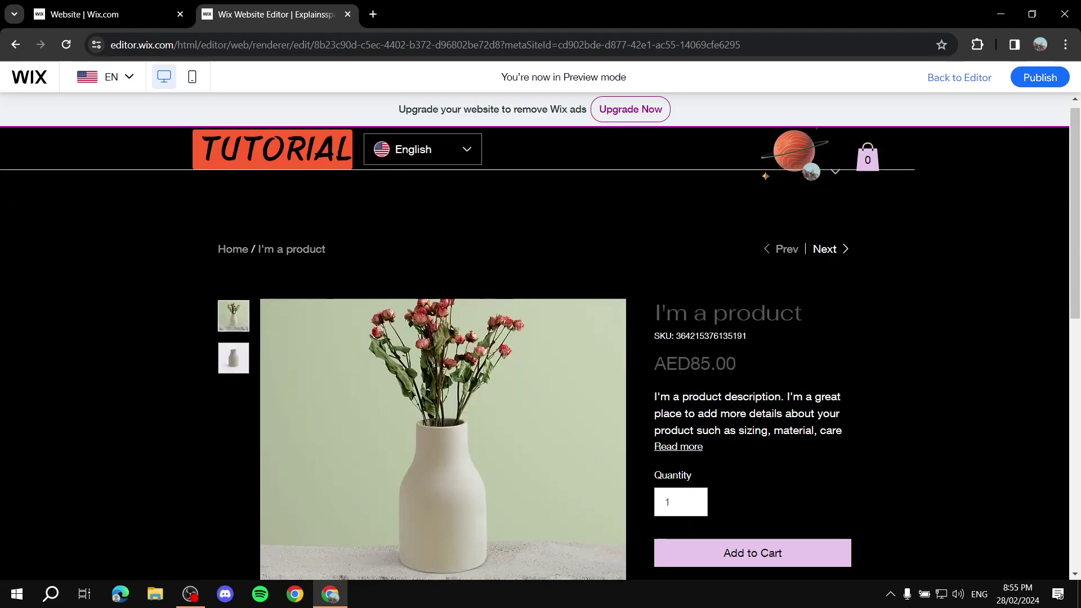
{"action": "scroll", "coordinate": [541, 338], "scroll_direction": "up", "scroll_amount": 4}
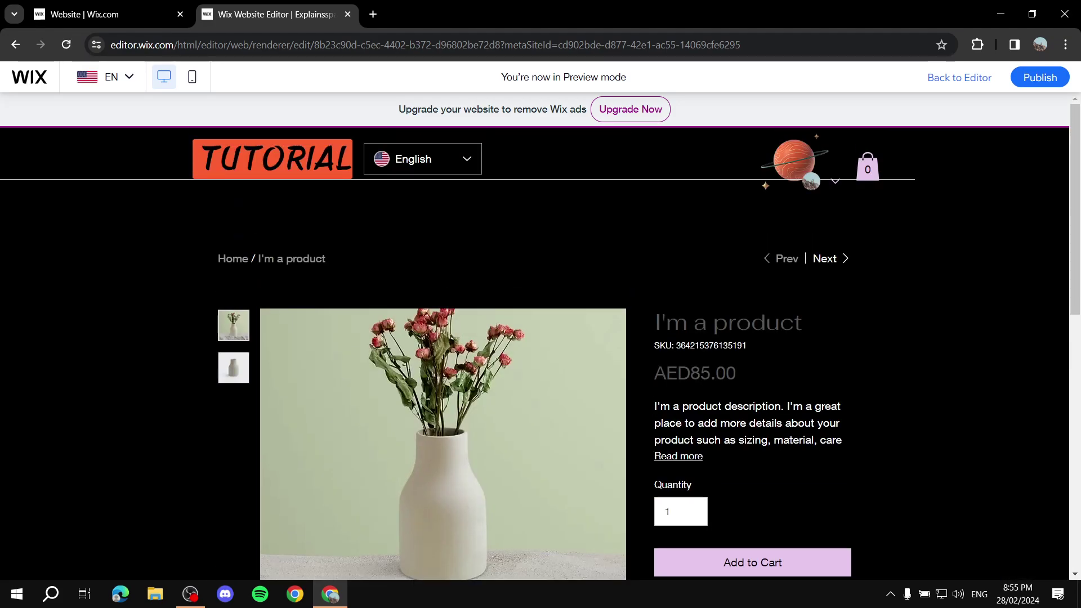